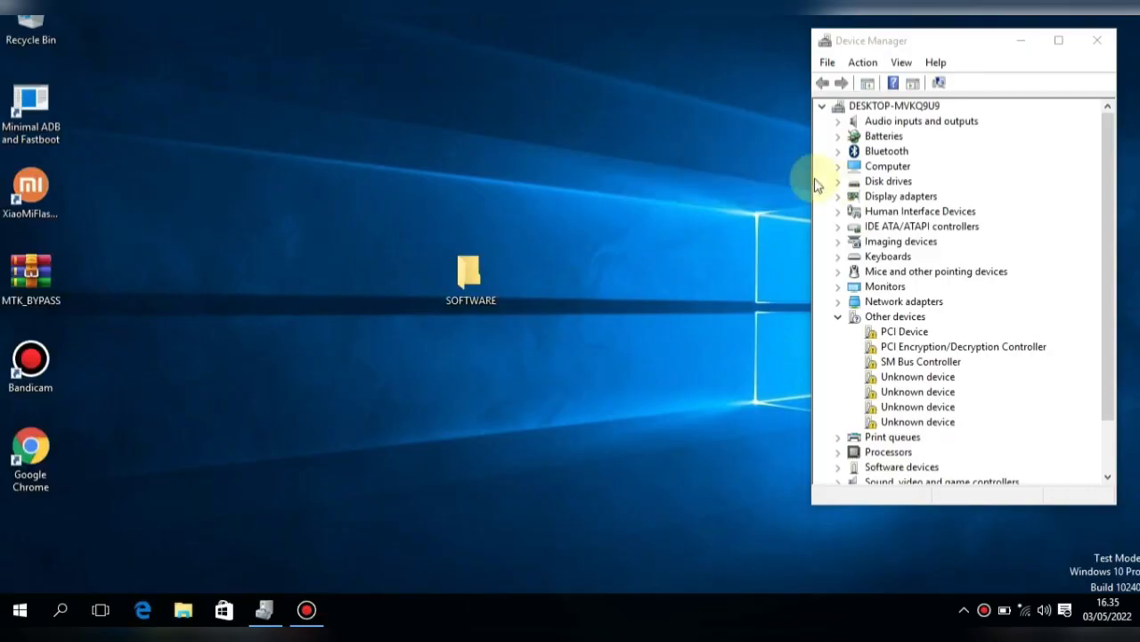
- Narrow the Device Manager window and open the firmware folder D:\SOFTWARE\FIRMWARE_ROM\REDMI\4A_ROLEX
left_click_drag(810, 141, 876, 156)
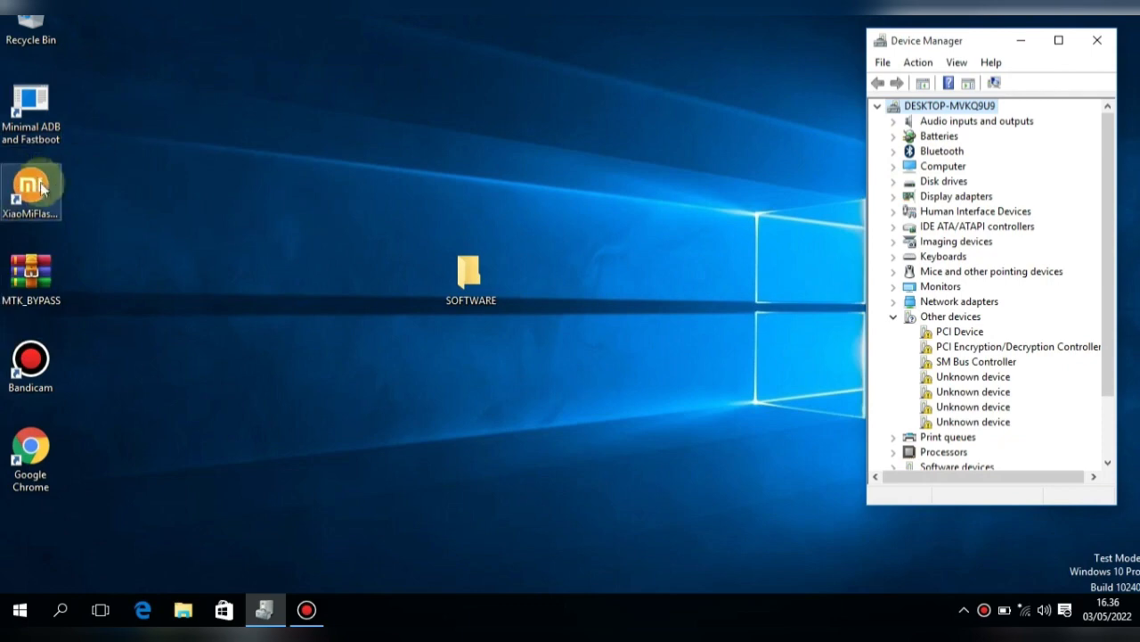
double_click(470, 271)
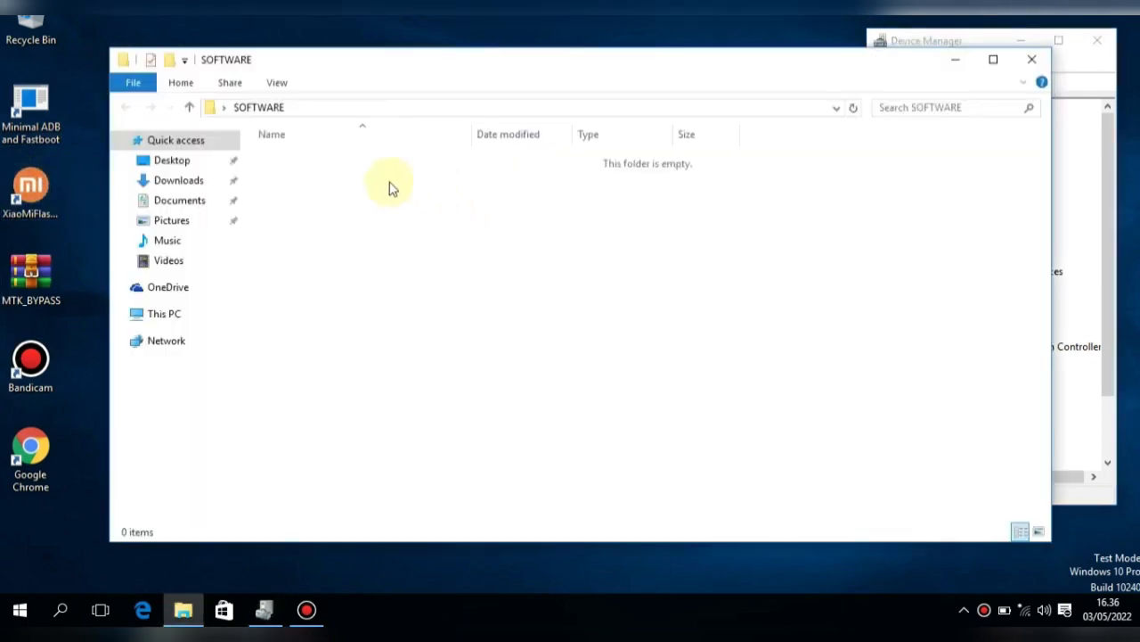
left_click(189, 315)
double_click(535, 290)
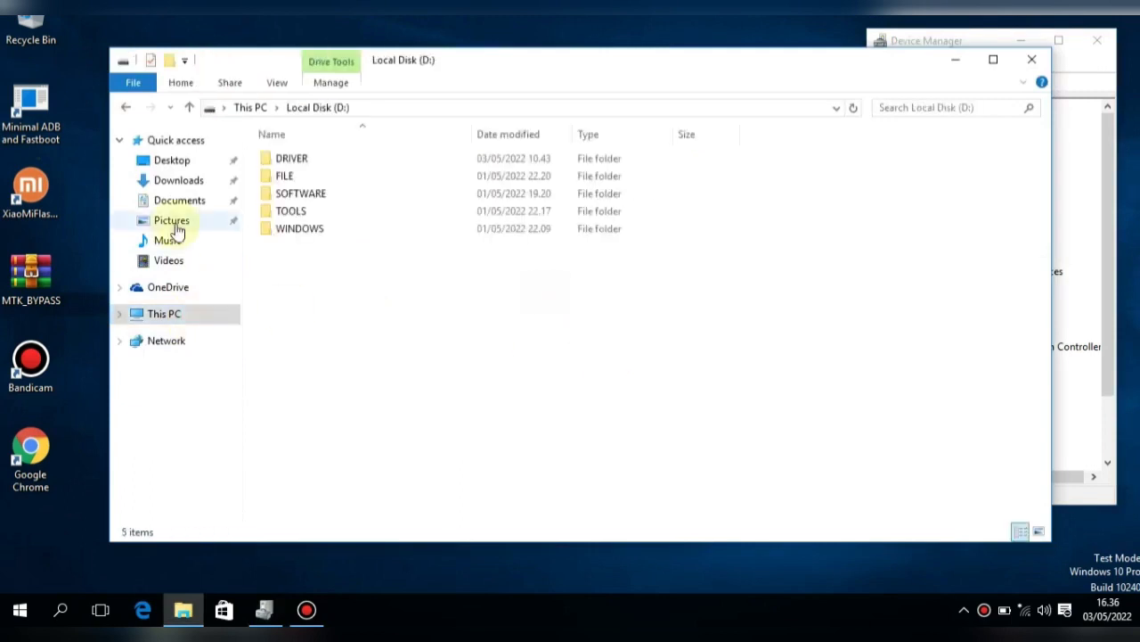
double_click(285, 193)
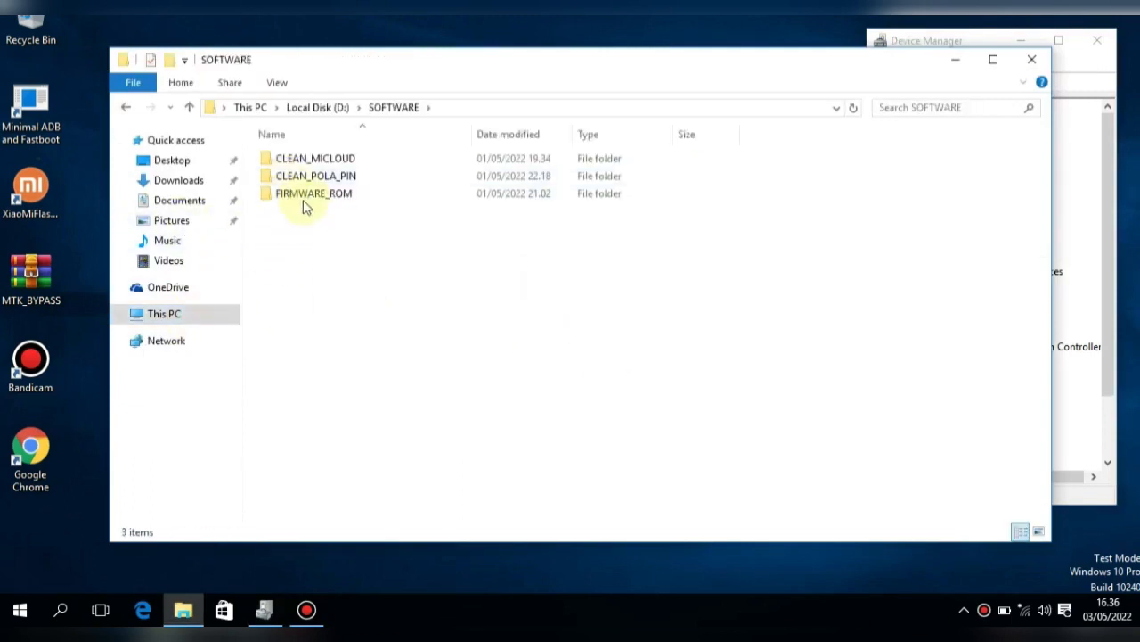
double_click(282, 193)
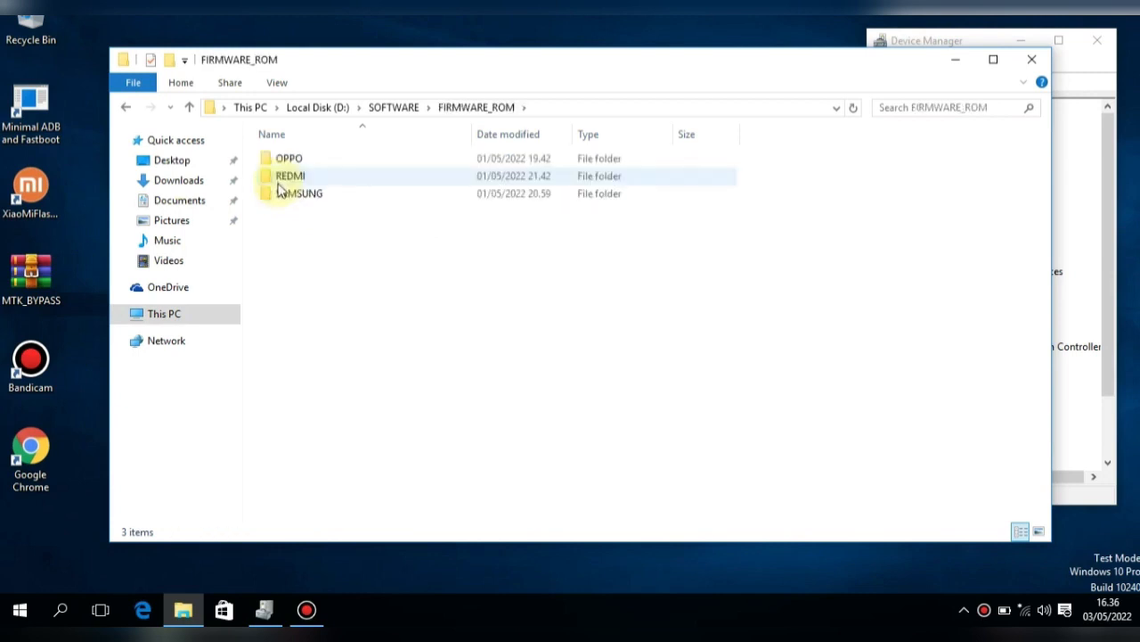
double_click(279, 182)
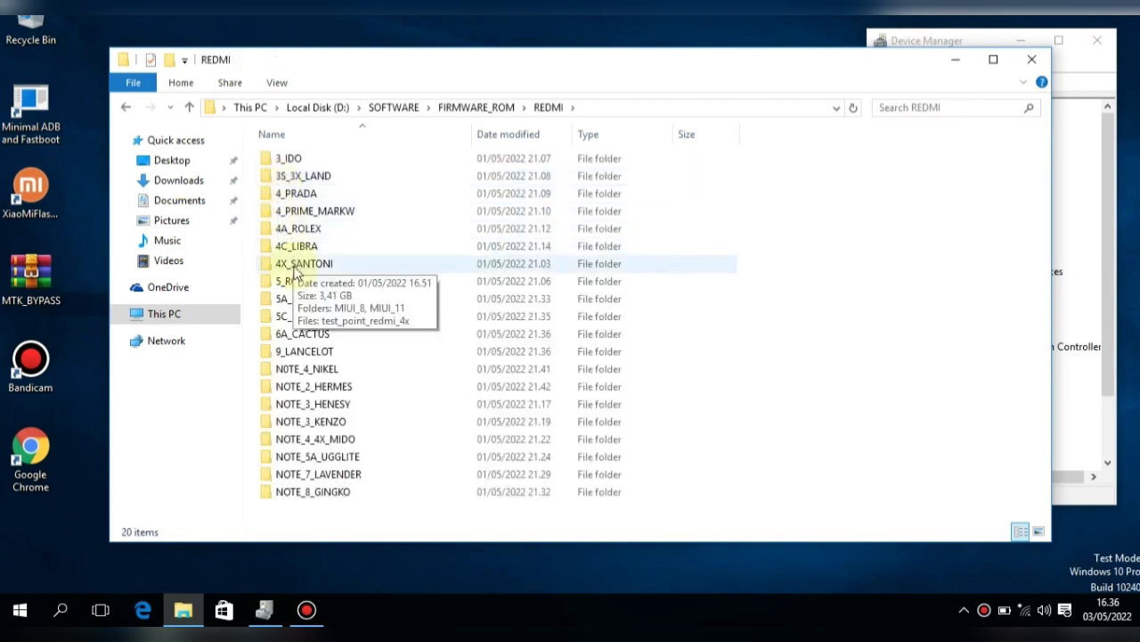
double_click(285, 228)
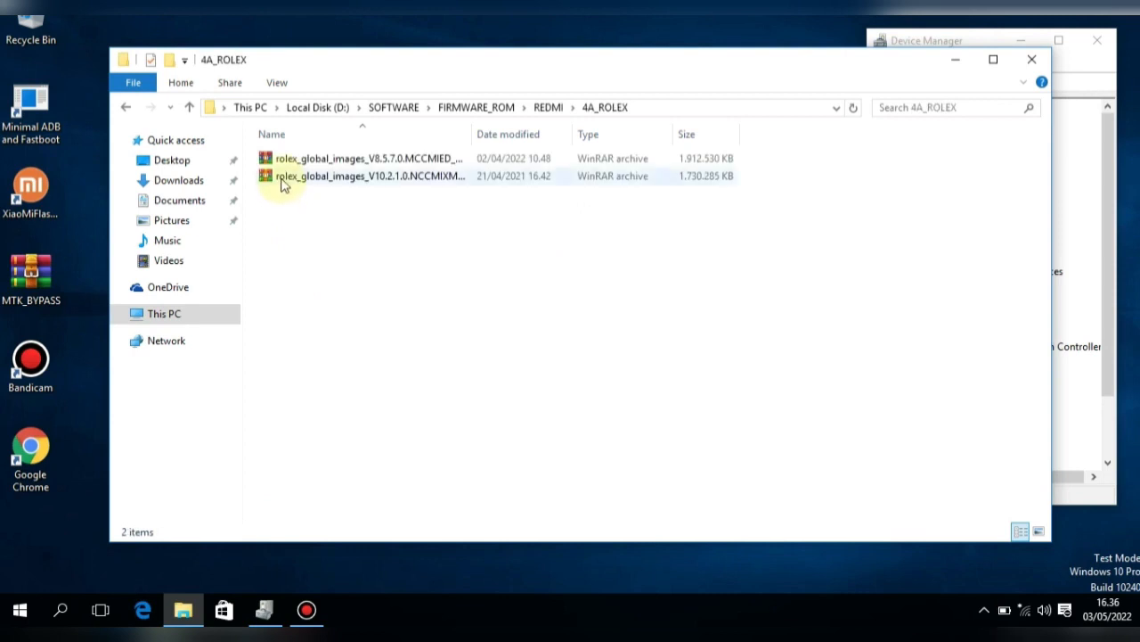
- Extract the rolex_global_images_V10.2.1.0.NCCMIXM archive into the SOFTWARE folder on the desktop
left_click(283, 181)
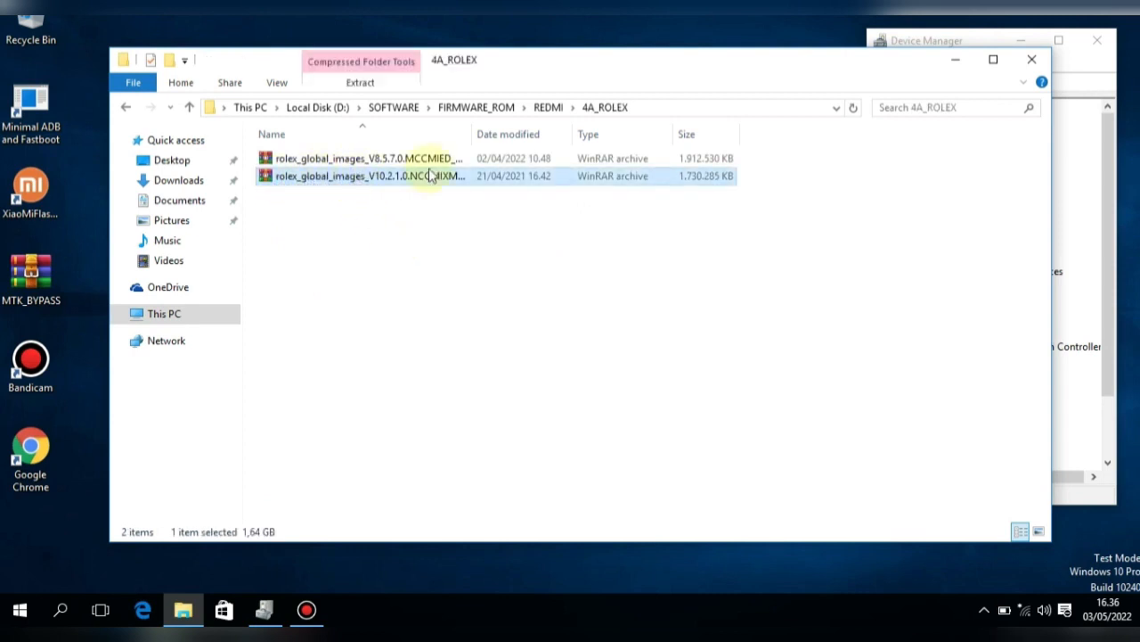
right_click(382, 181)
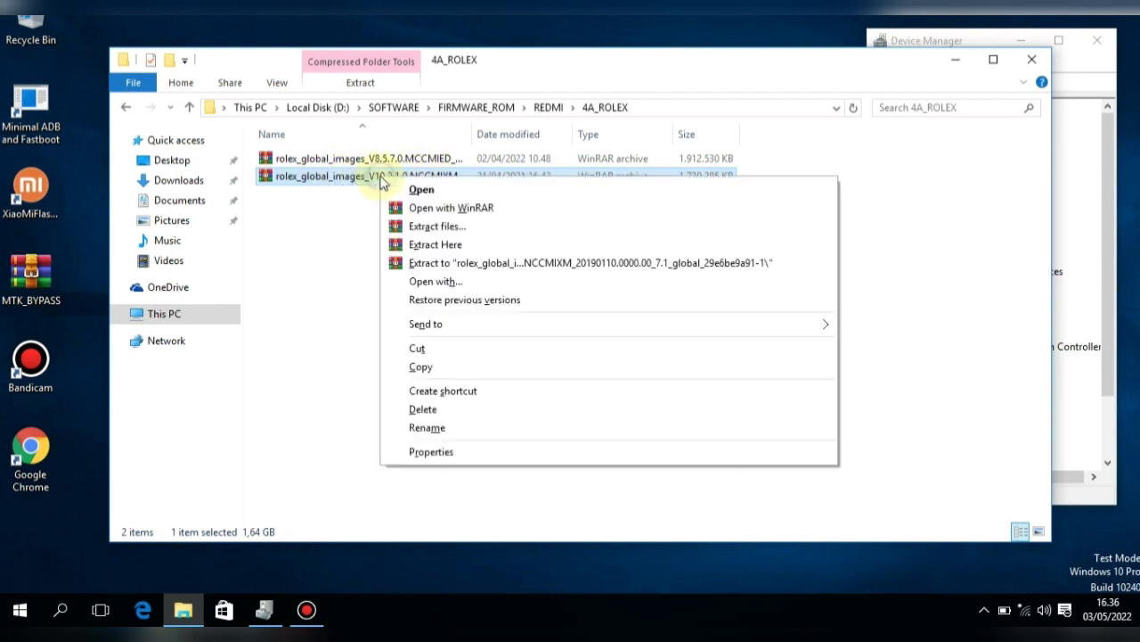
left_click(437, 229)
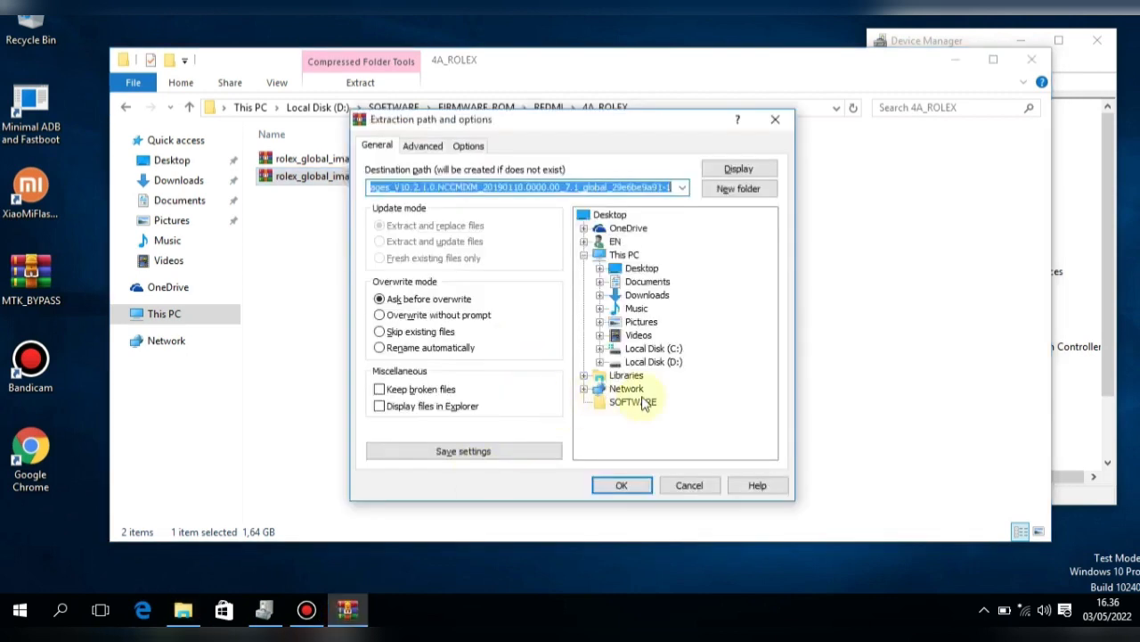
left_click(641, 405)
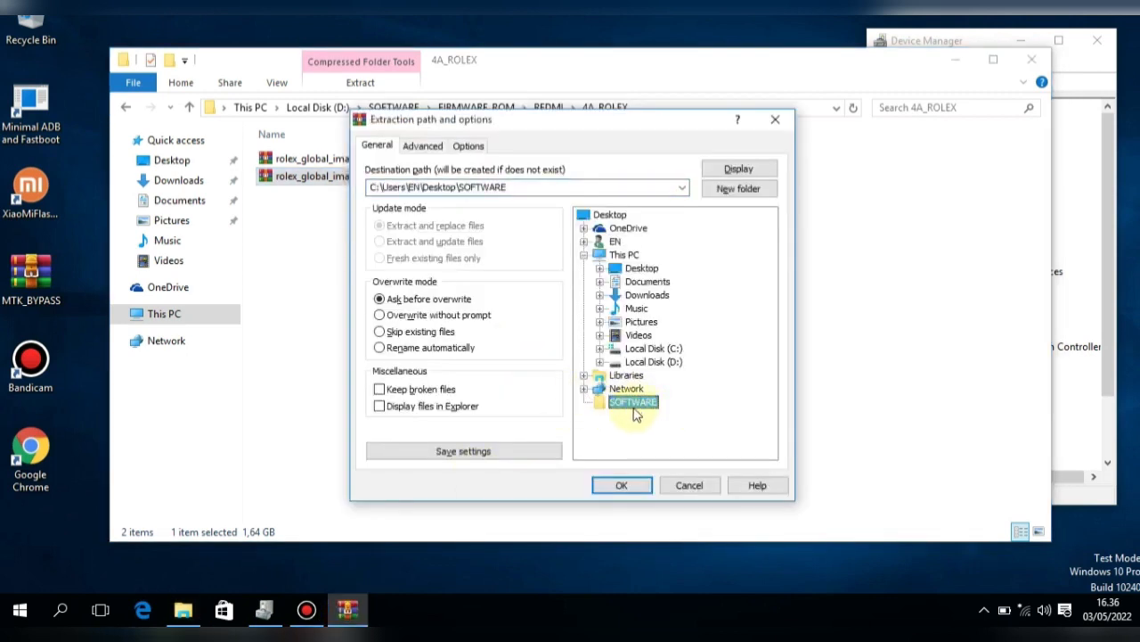
left_click(621, 485)
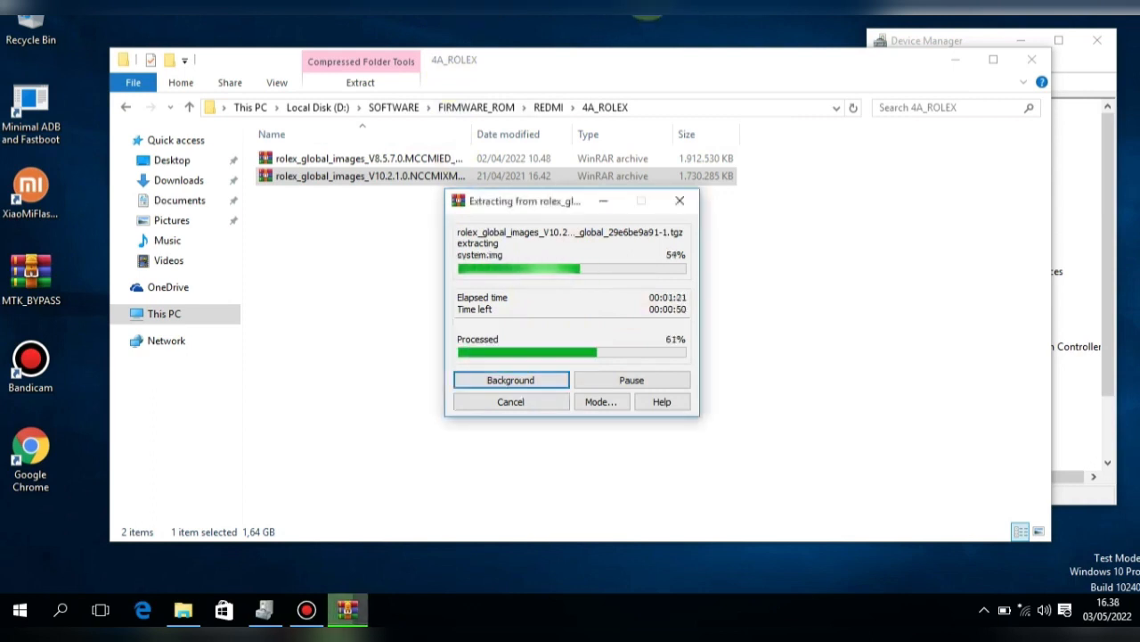
left_click(649, 7)
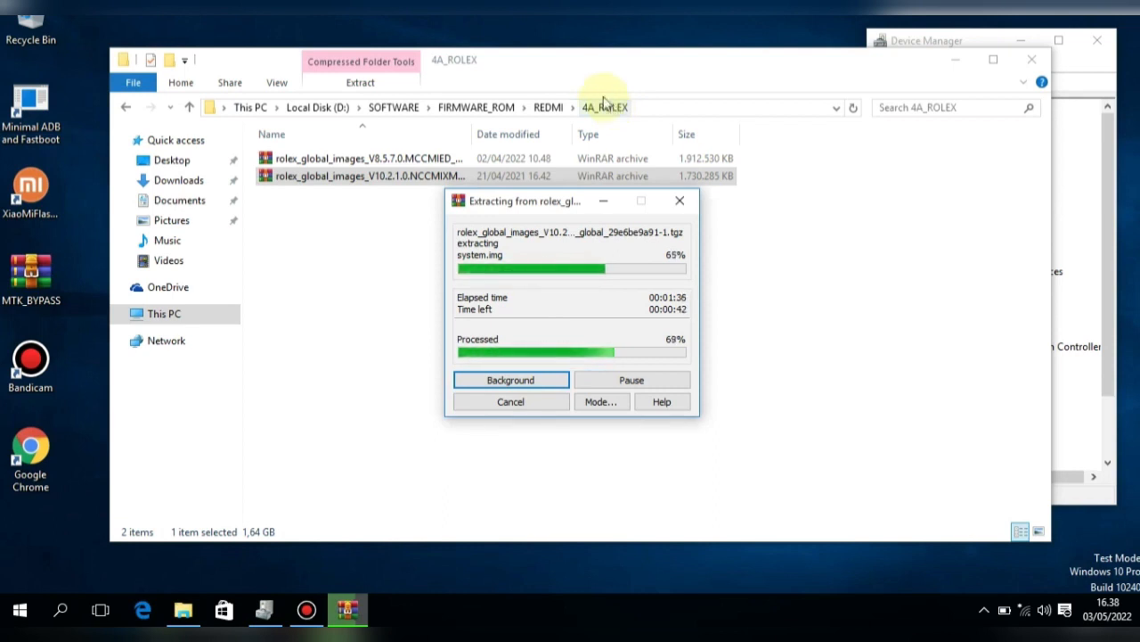
left_click(563, 7)
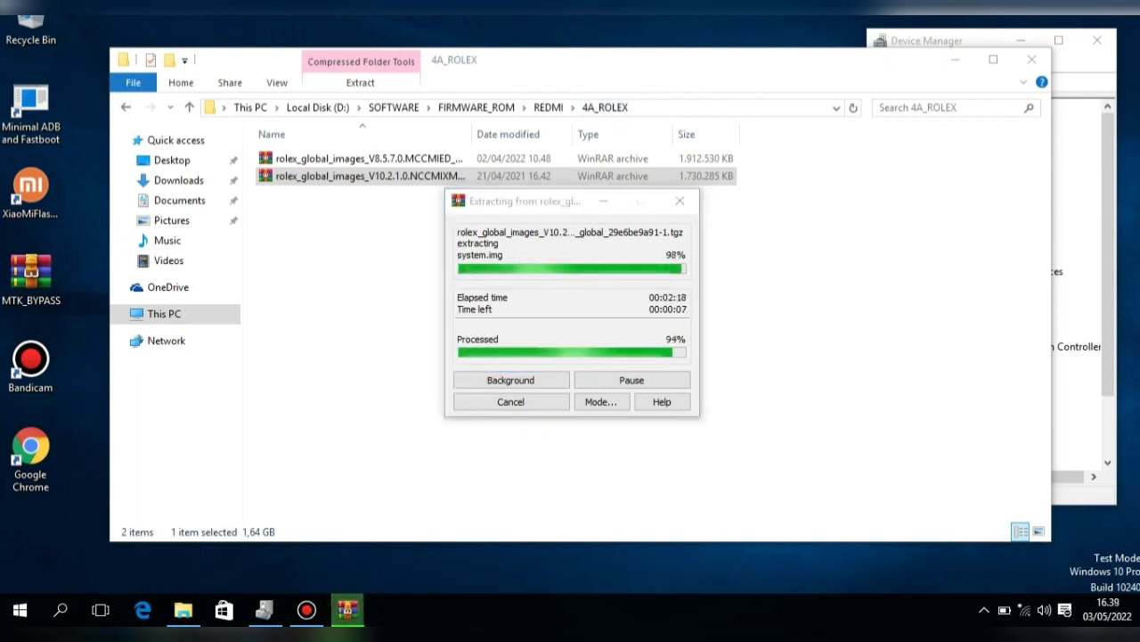
left_click(638, 41)
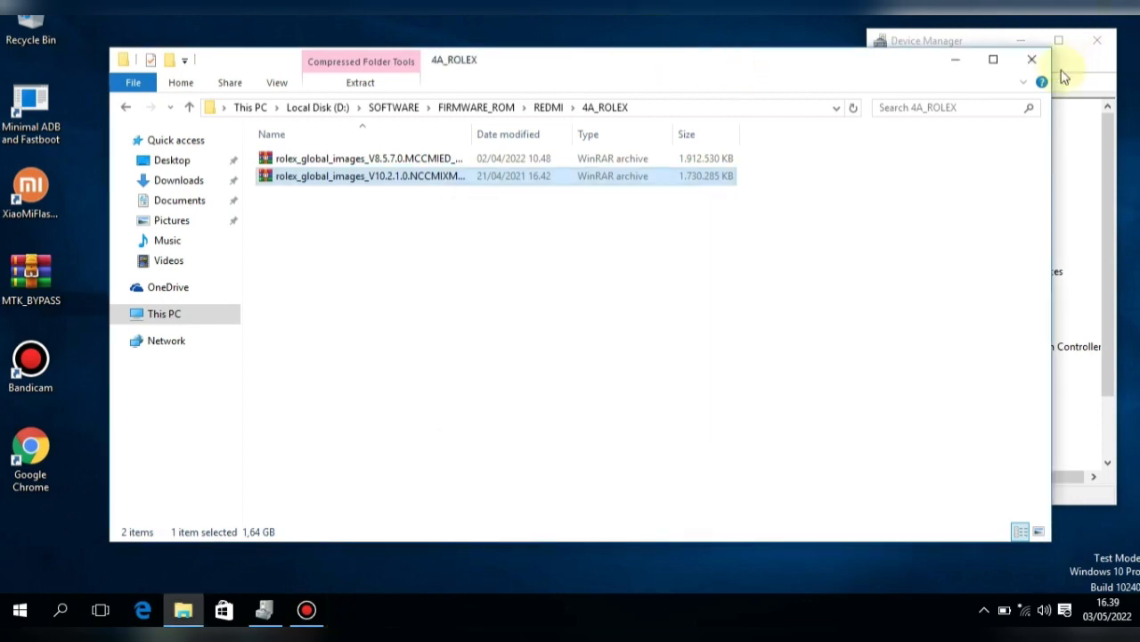
- Close the firmware folder, place the desktop SOFTWARE folder beside the Recycle Bin and open it
left_click(1032, 59)
left_click_drag(471, 276, 112, 41)
double_click(112, 41)
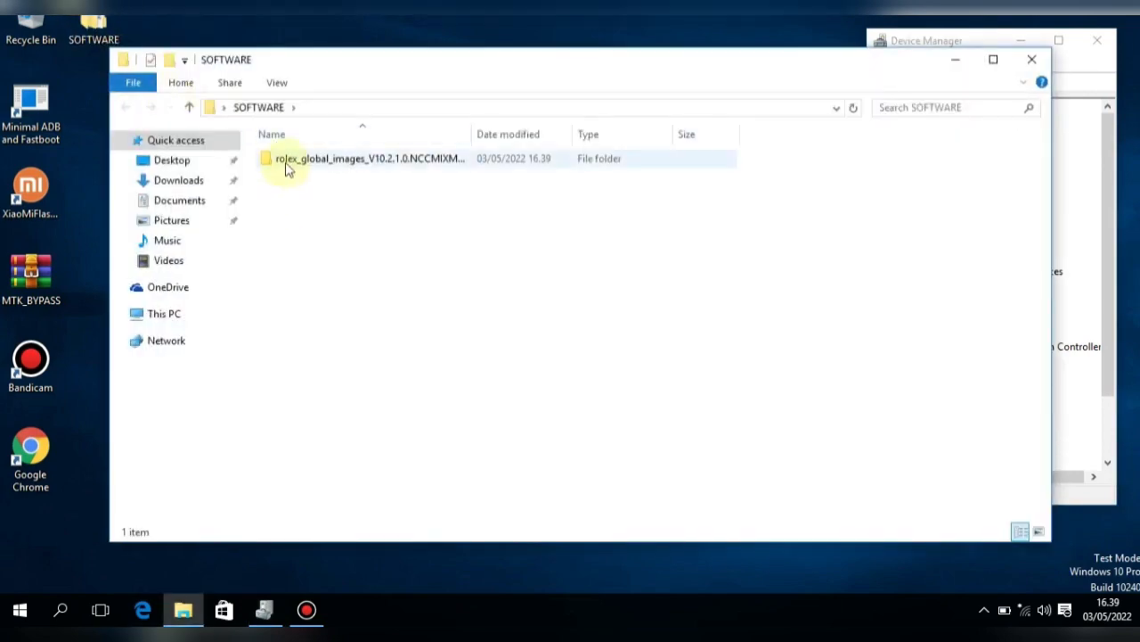
- Examine the contents of the extracted rolex firmware folder and its images subfolder, leaving the desktop refreshed
left_click(289, 168)
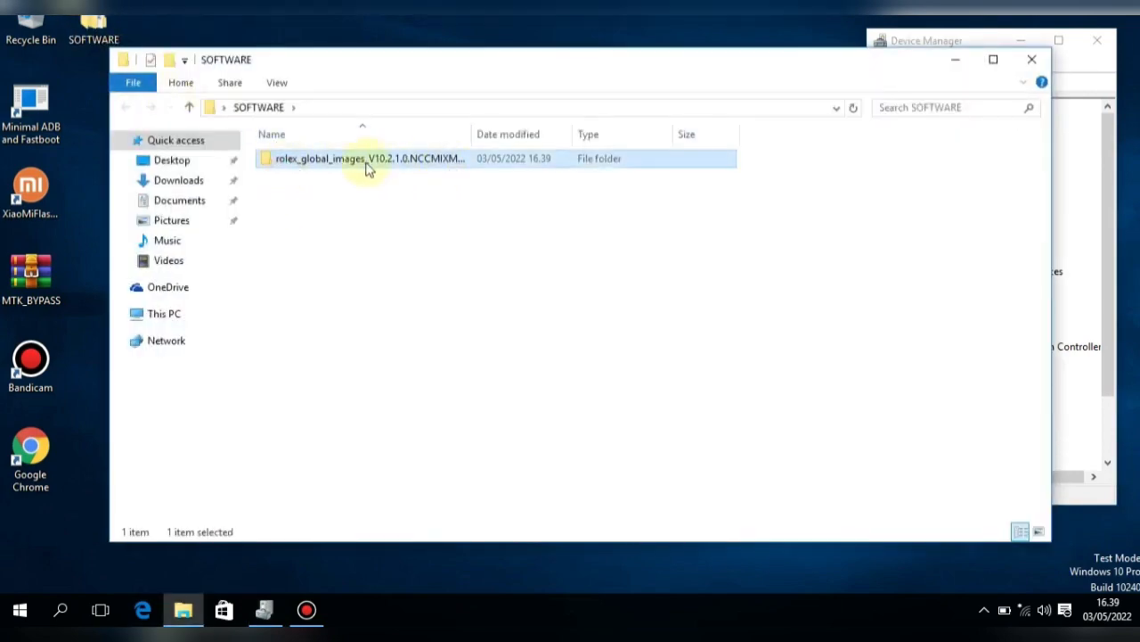
double_click(366, 167)
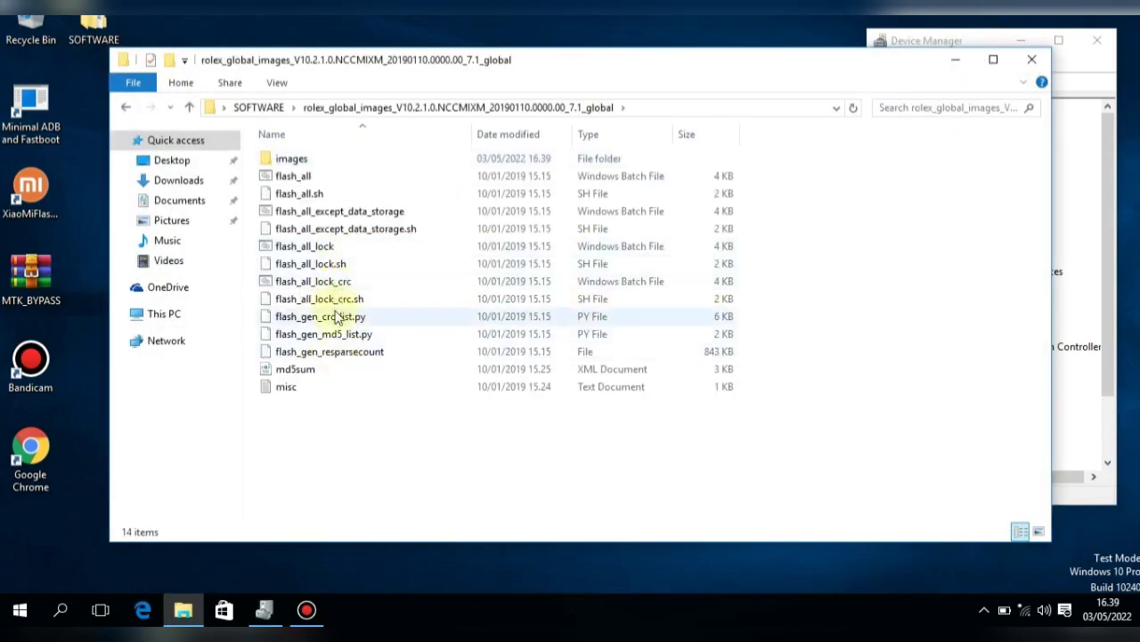
double_click(301, 160)
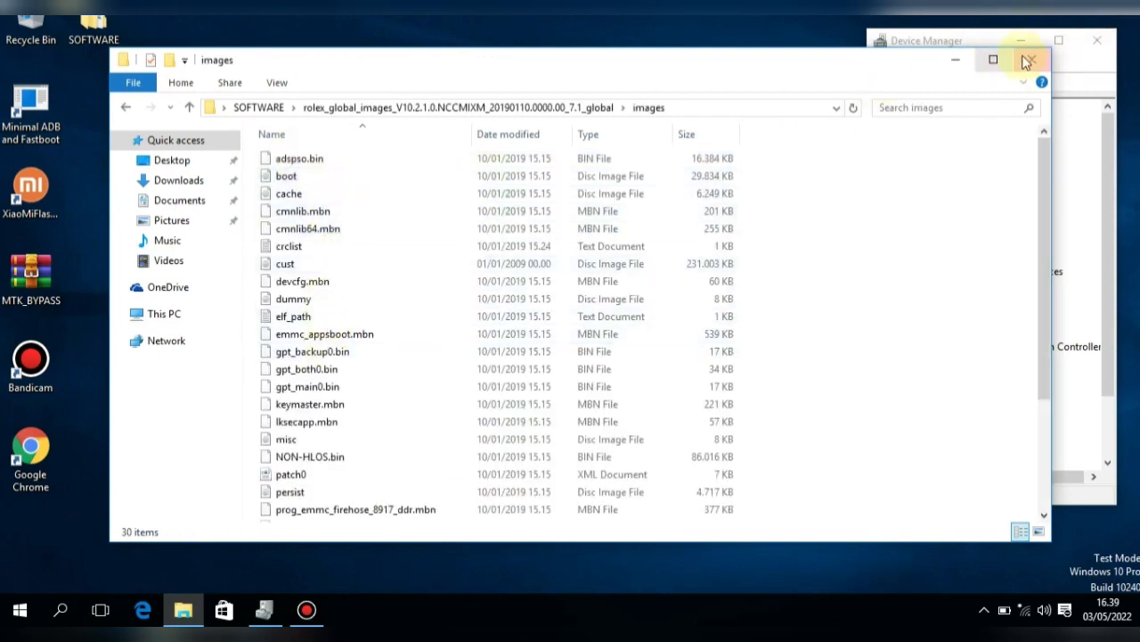
left_click(956, 60)
right_click(371, 113)
left_click(377, 161)
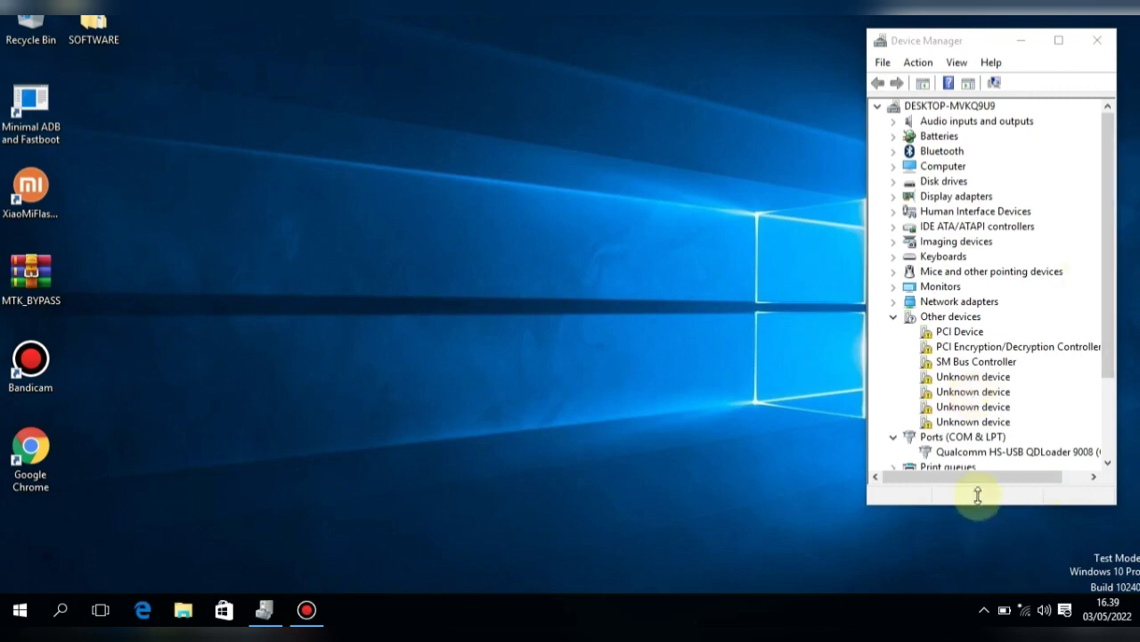
- Check the Qualcomm HS-USB QDLoader 9008 port in Device Manager and load the connected device in XiaoMiFlash
left_click_drag(973, 478, 1021, 491)
left_click(961, 453)
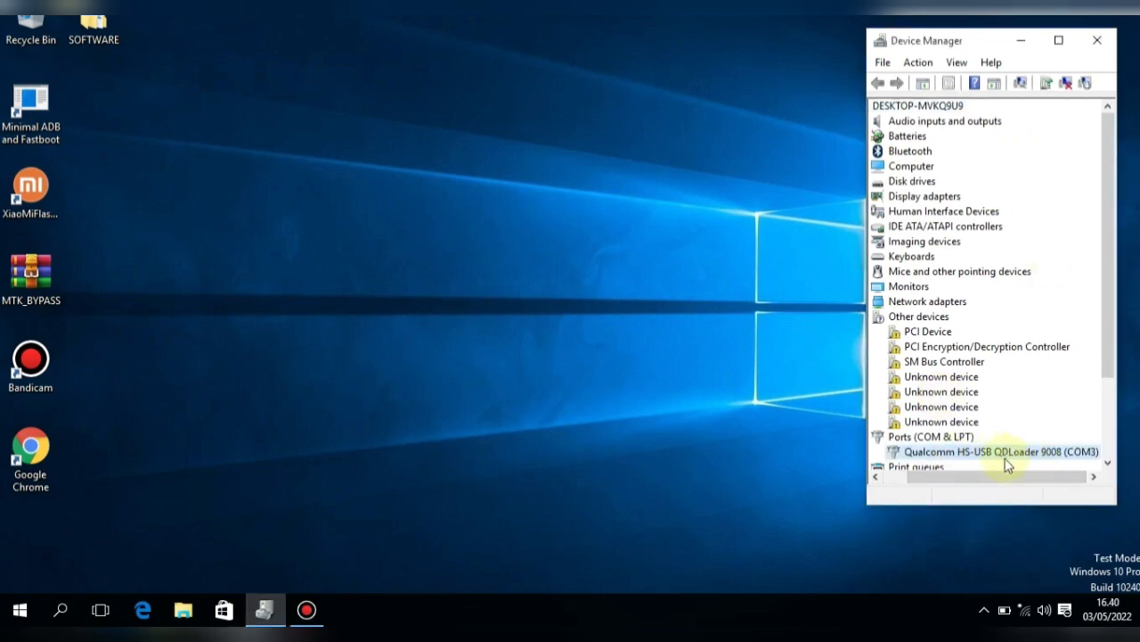
right_click(35, 203)
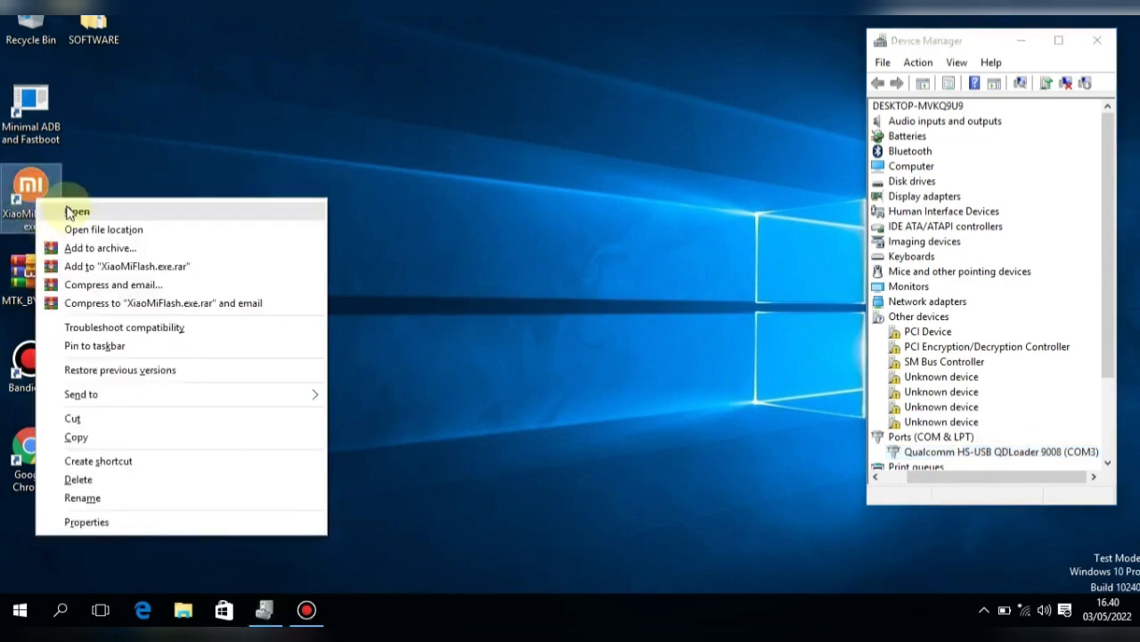
left_click(71, 211)
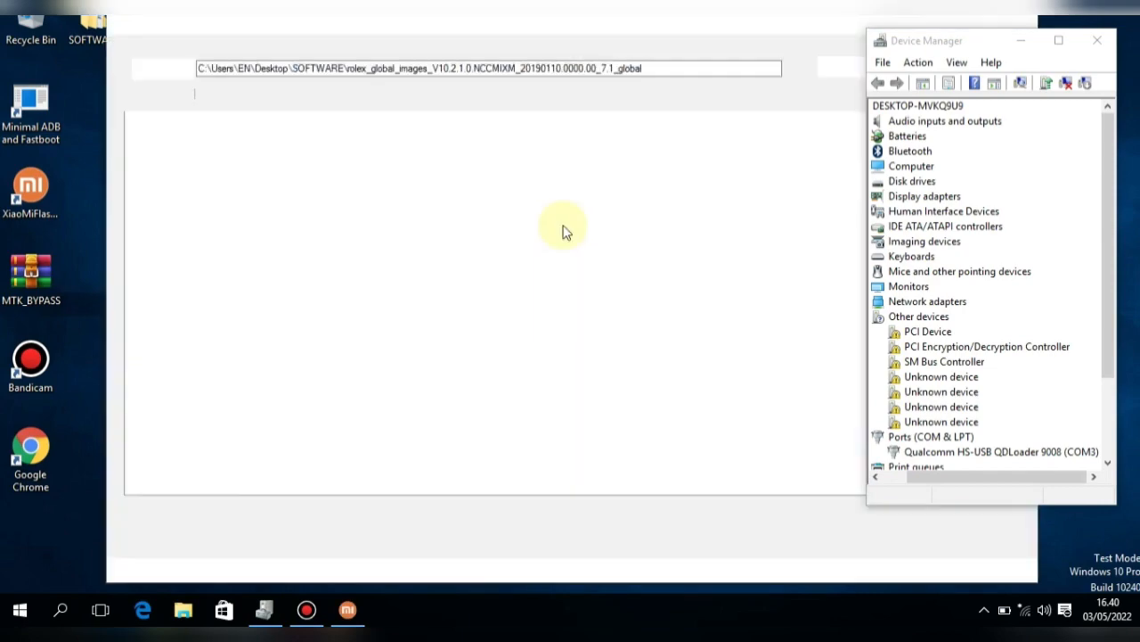
left_click_drag(613, 16, 513, 16)
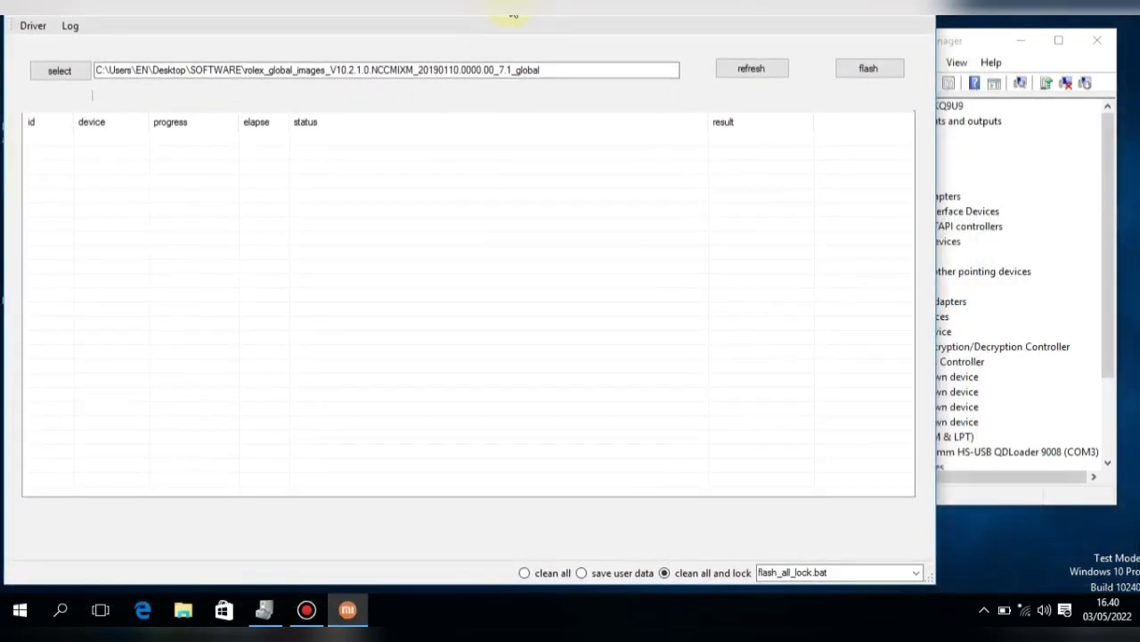
left_click(958, 40)
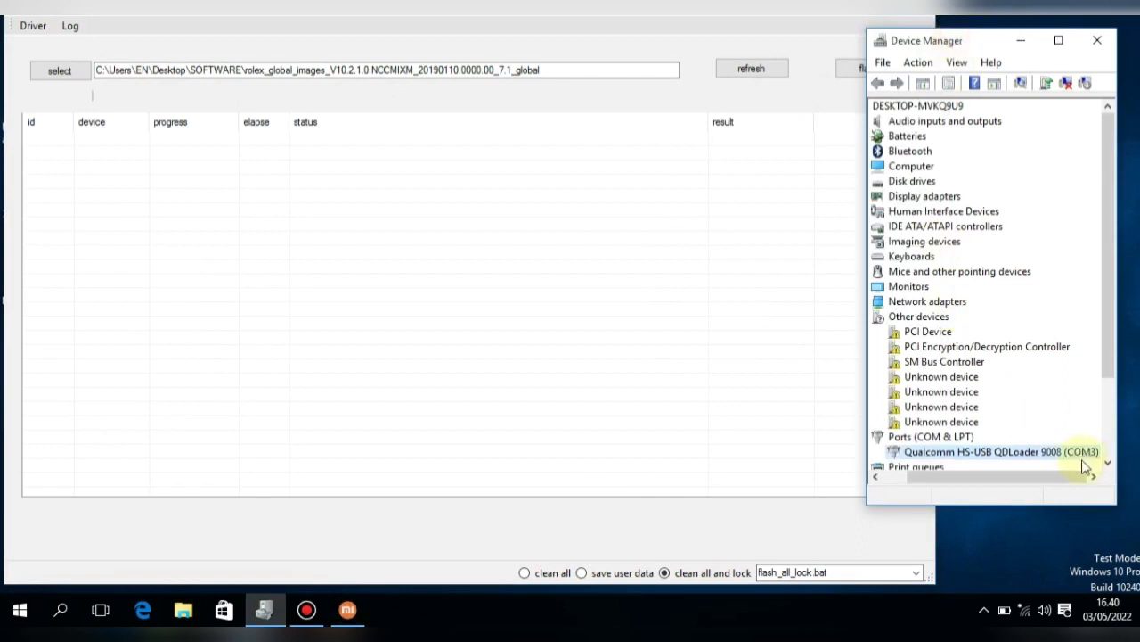
left_click(762, 77)
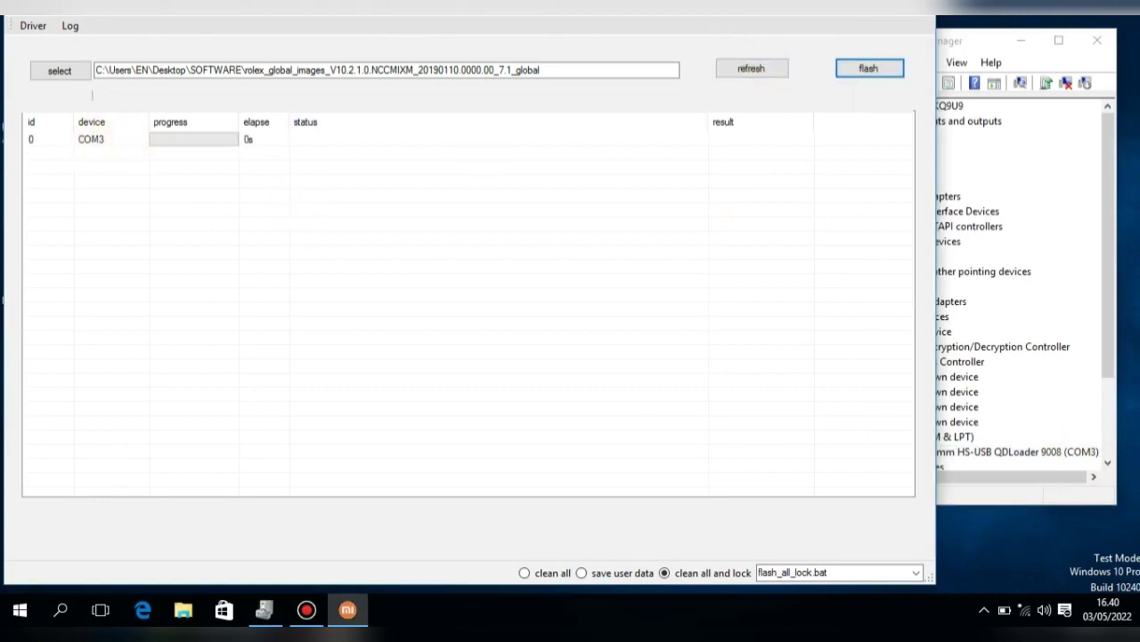
- Select the extracted rolex_global_images_V10.2.1.0.NCCMIXM folder inside SOFTWARE as the firmware path
left_click(60, 73)
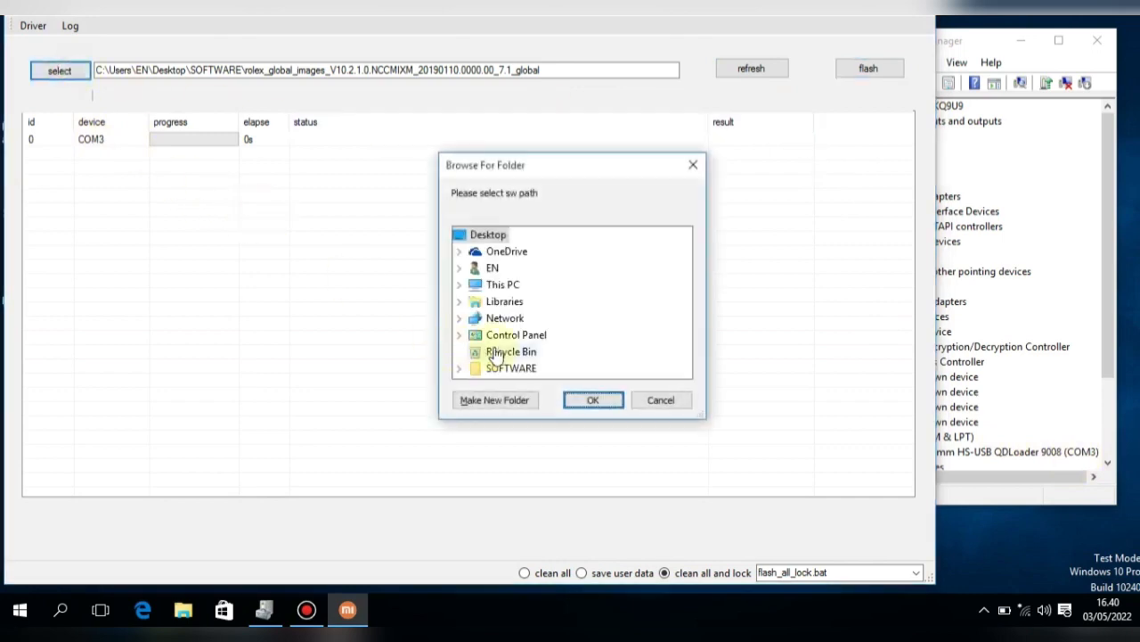
left_click(499, 368)
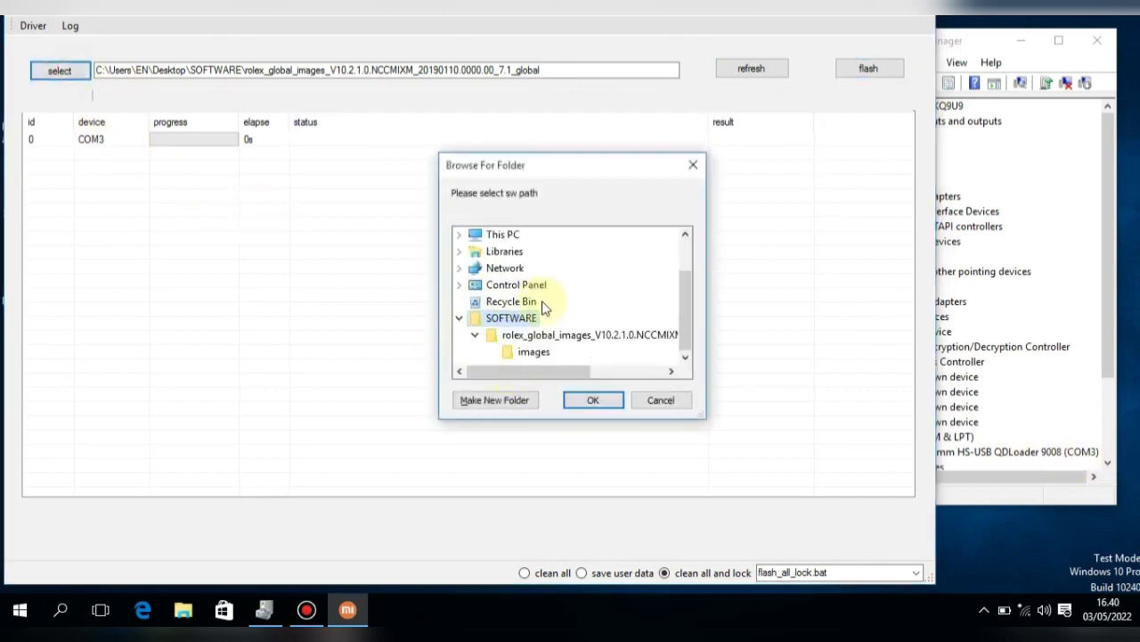
left_click(575, 336)
left_click_drag(541, 373, 550, 373)
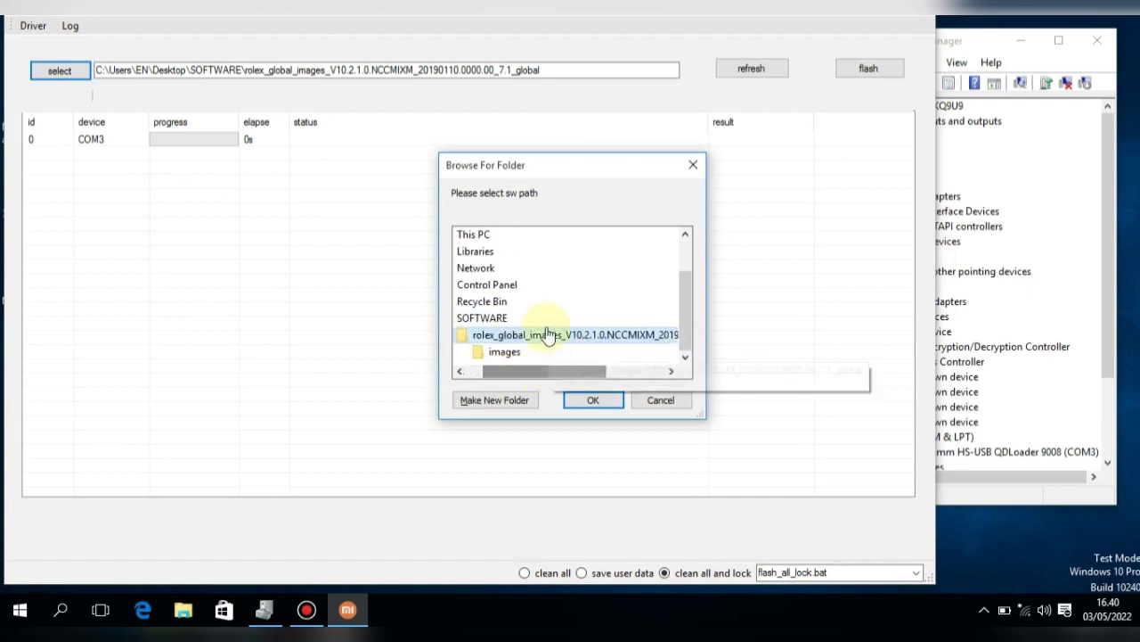
left_click(593, 400)
- Try to flash the COM3 device using the clean all option with flash_all.bat
left_click(526, 572)
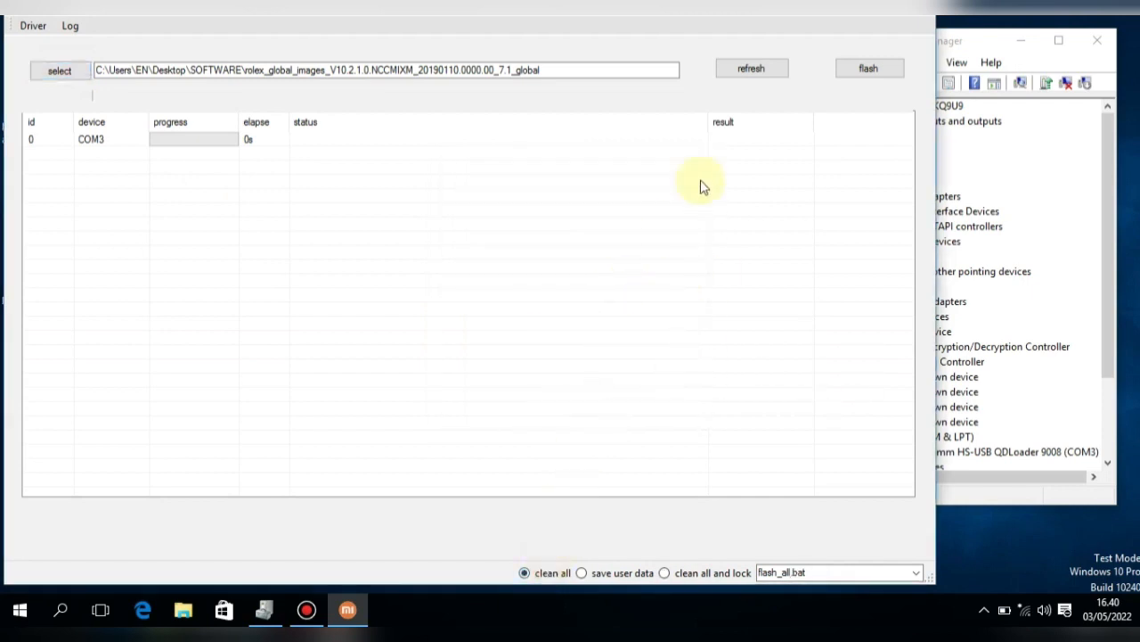
left_click(868, 70)
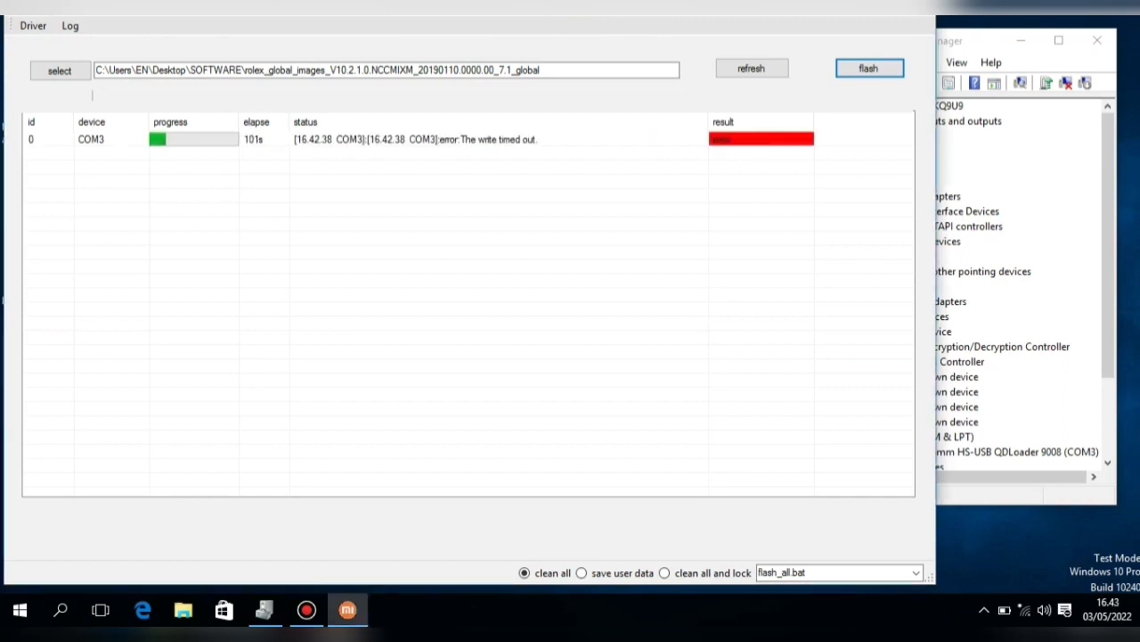
left_click(523, 41)
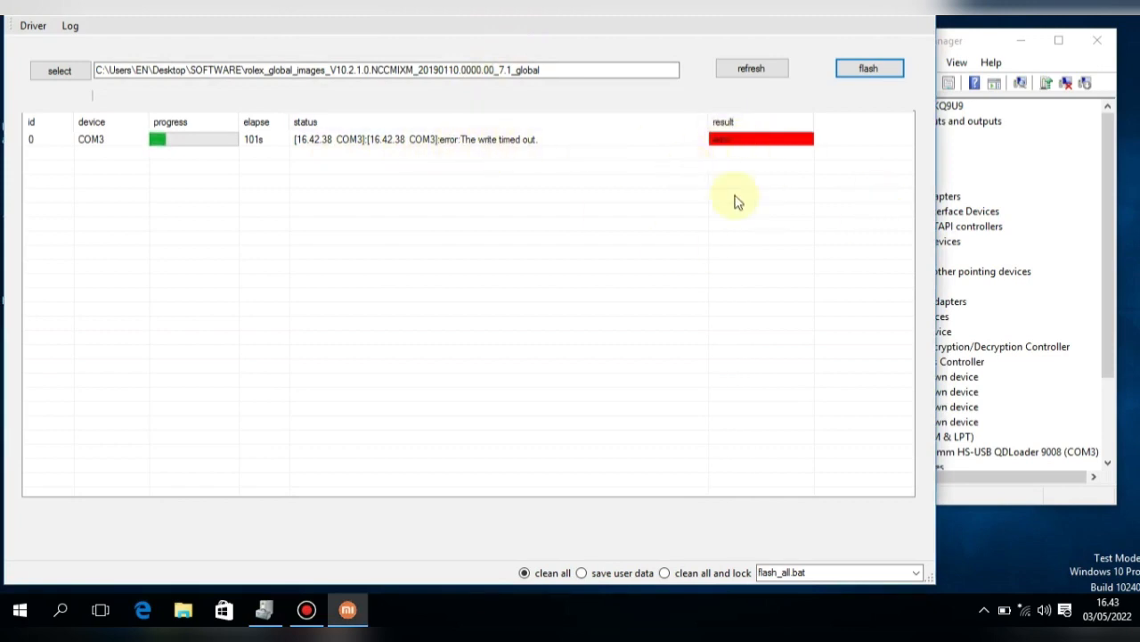
- Close XiaoMiFlash, refresh the desktop and open the desktop SOFTWARE folder
left_click(879, 69)
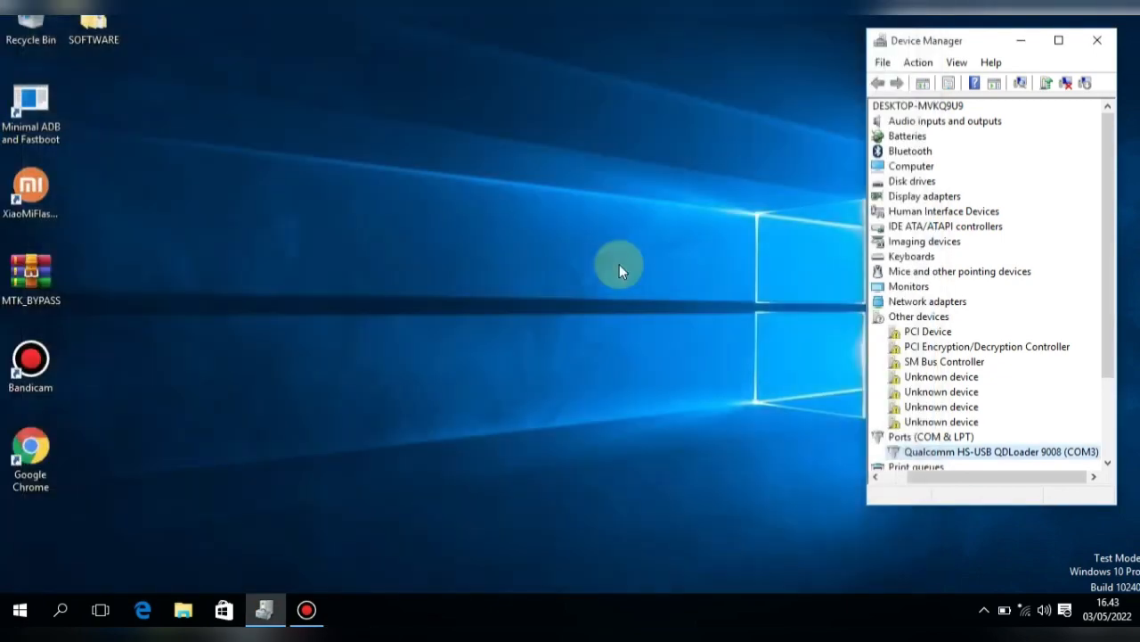
right_click(410, 145)
left_click(449, 193)
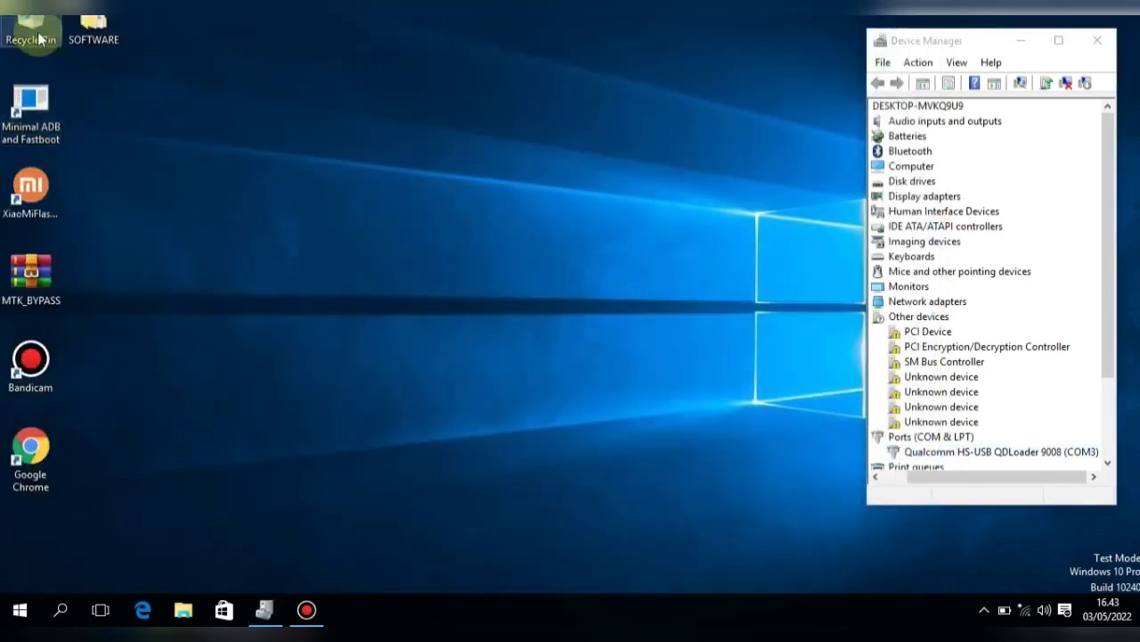
double_click(96, 41)
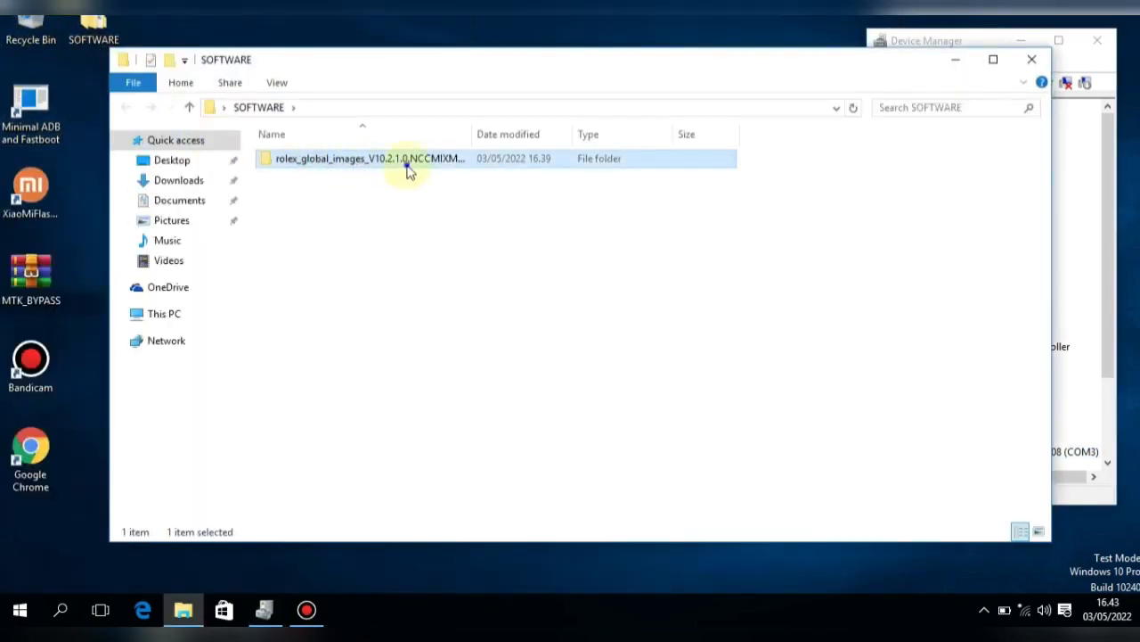
- Delete the rolex_global_images_V10.2.1.0.NCCMIXM folder from the desktop SOFTWARE folder and empty the Recycle Bin
right_click(408, 169)
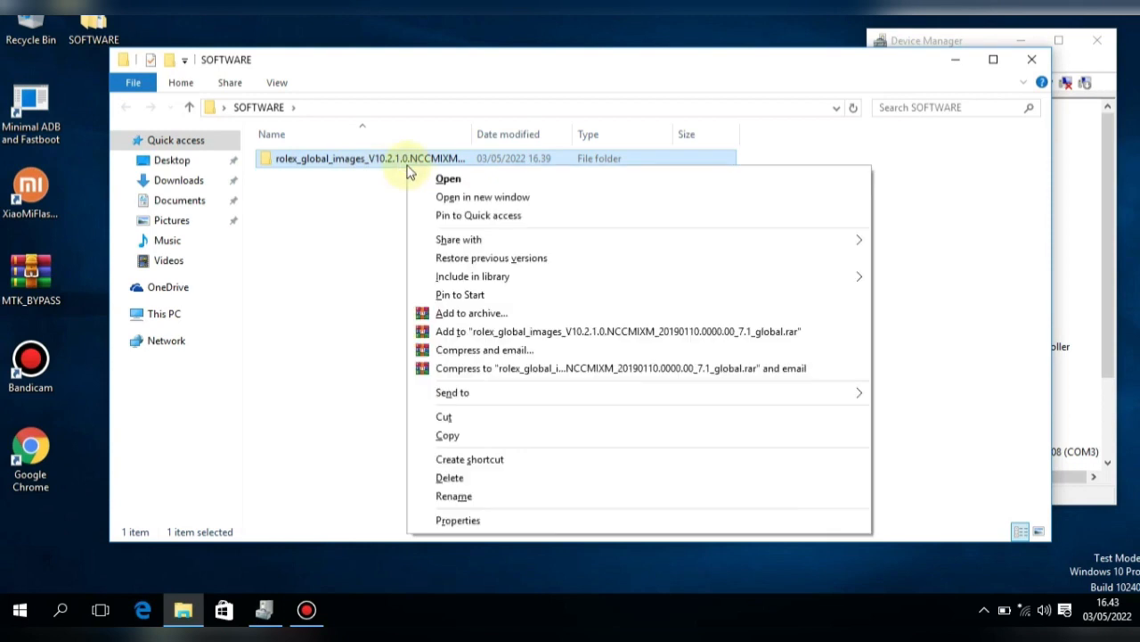
left_click(450, 478)
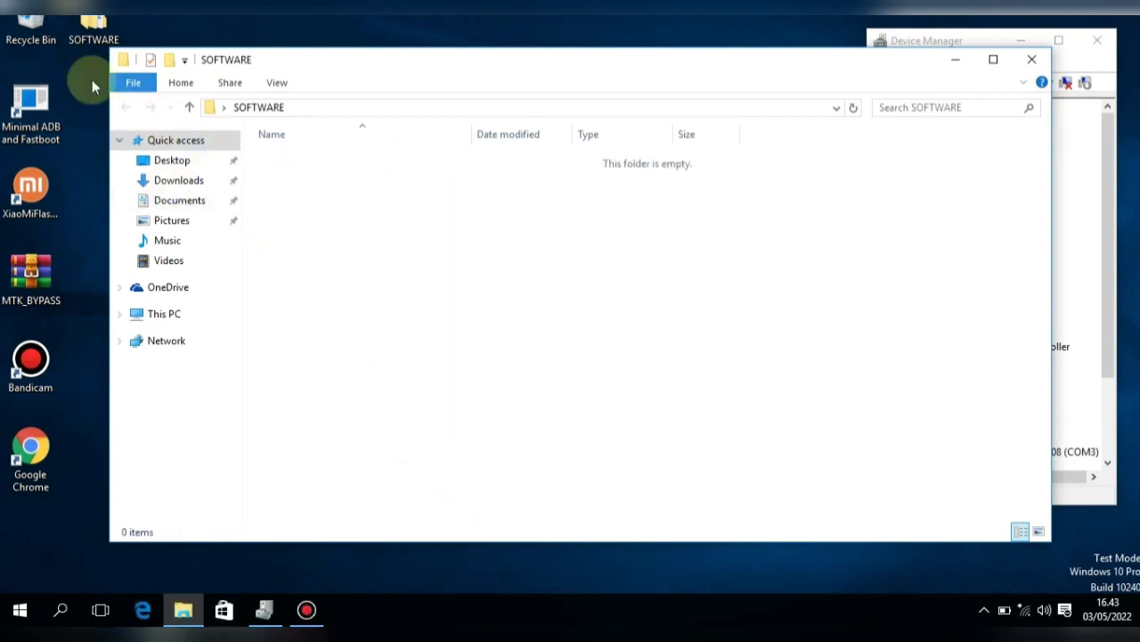
right_click(36, 16)
left_click(89, 27)
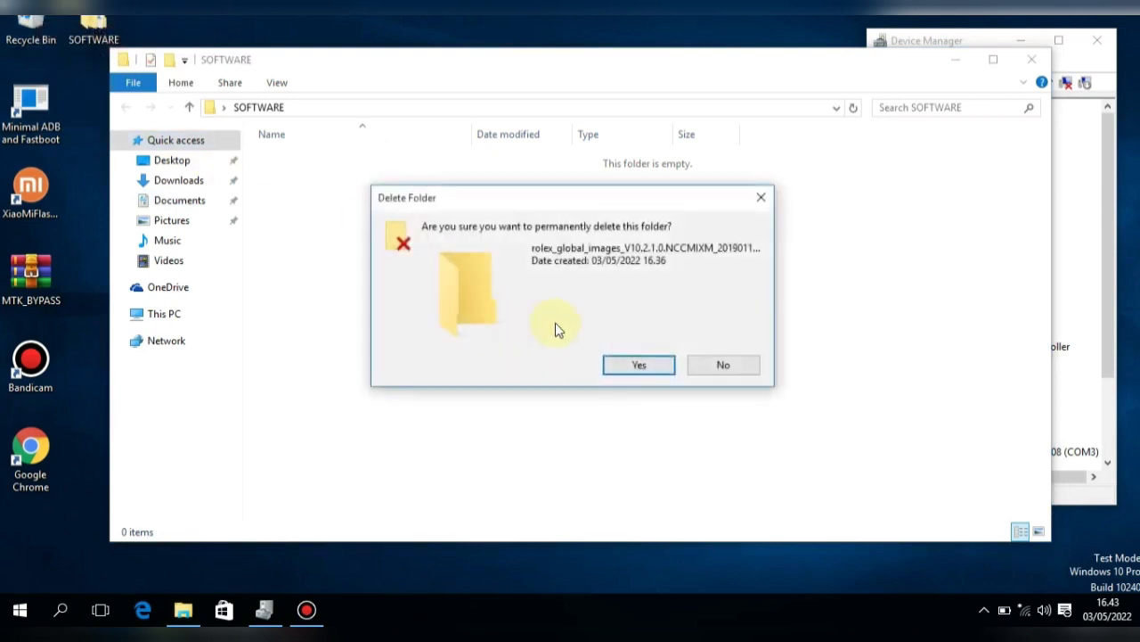
left_click(648, 365)
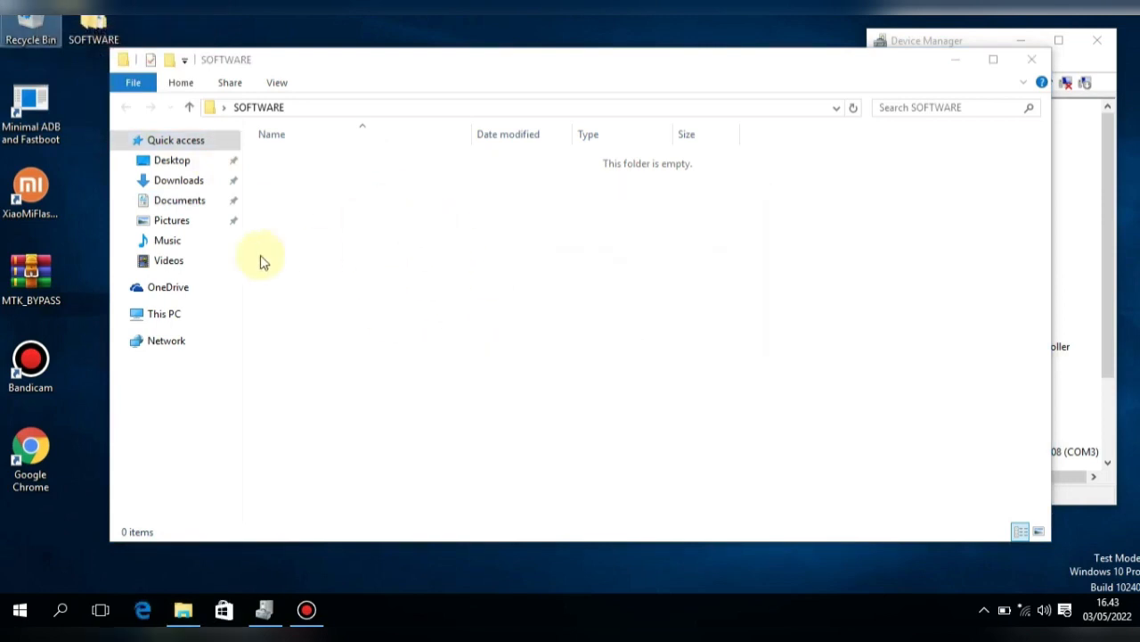
- Open the 4A_ROLEX folder on Local Disk (D:) under SOFTWARE, FIRMWARE_ROM and REDMI
left_click(164, 314)
left_click(545, 299)
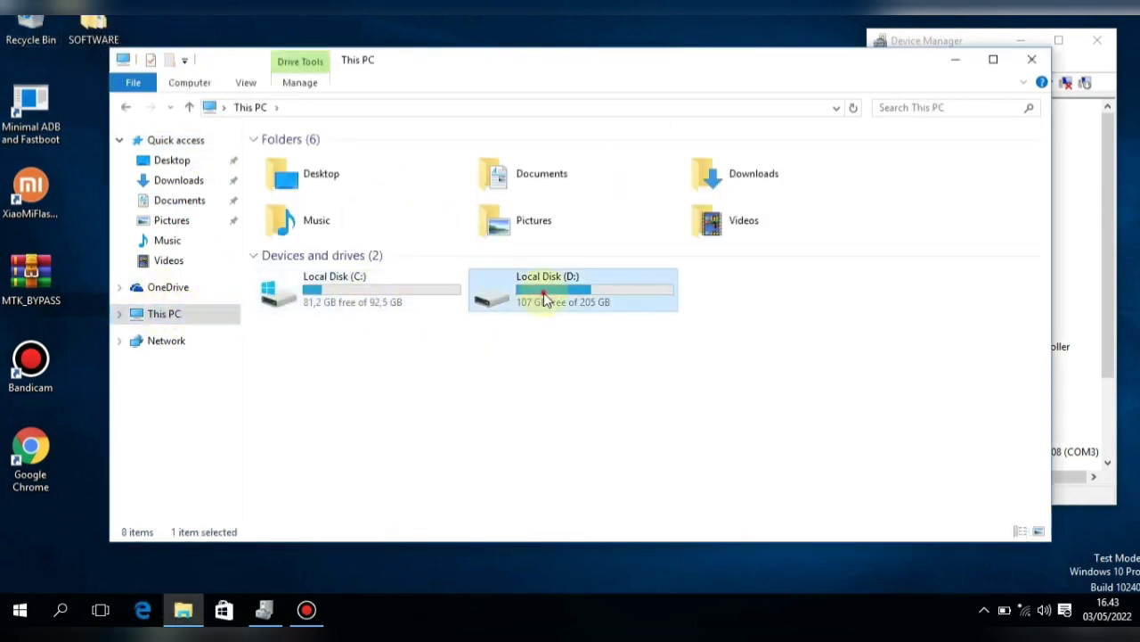
double_click(546, 299)
double_click(300, 193)
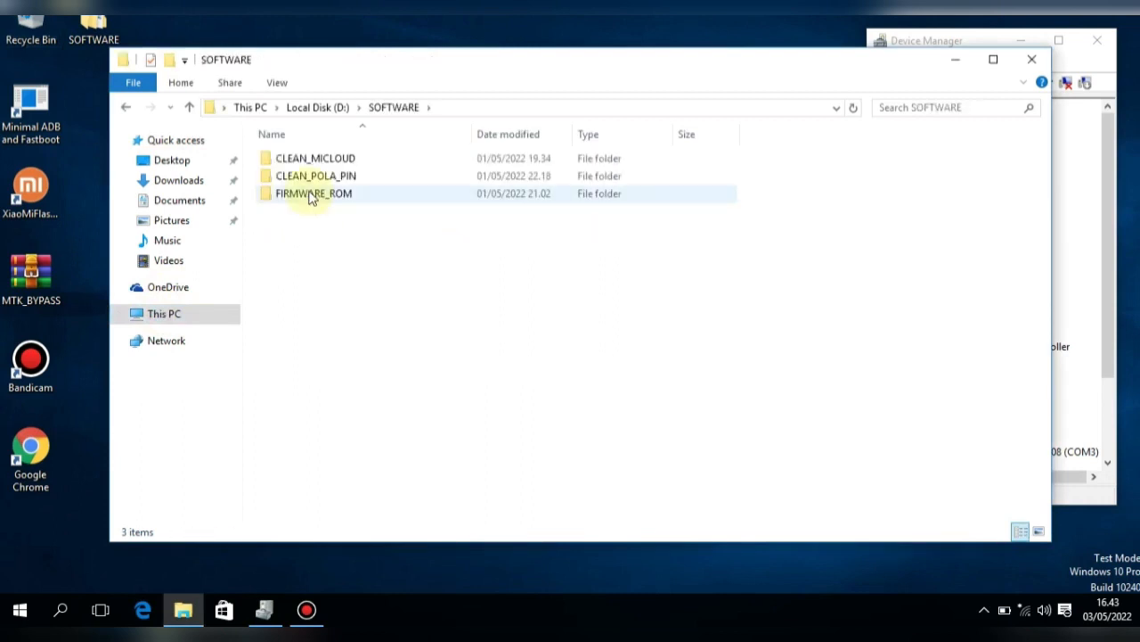
double_click(310, 195)
double_click(306, 177)
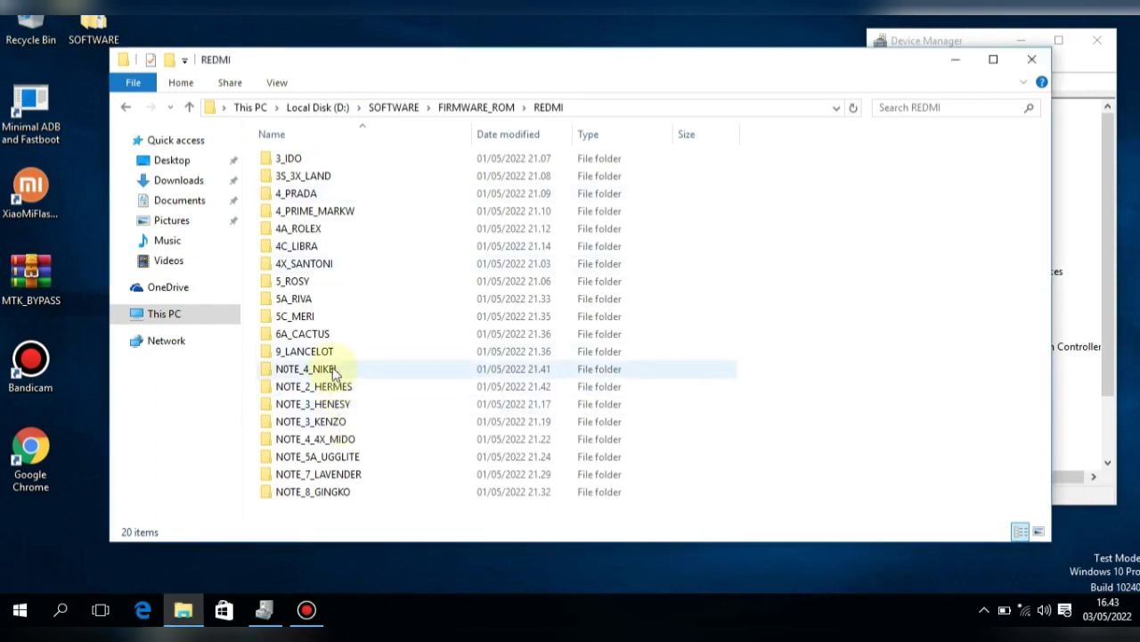
left_click(308, 229)
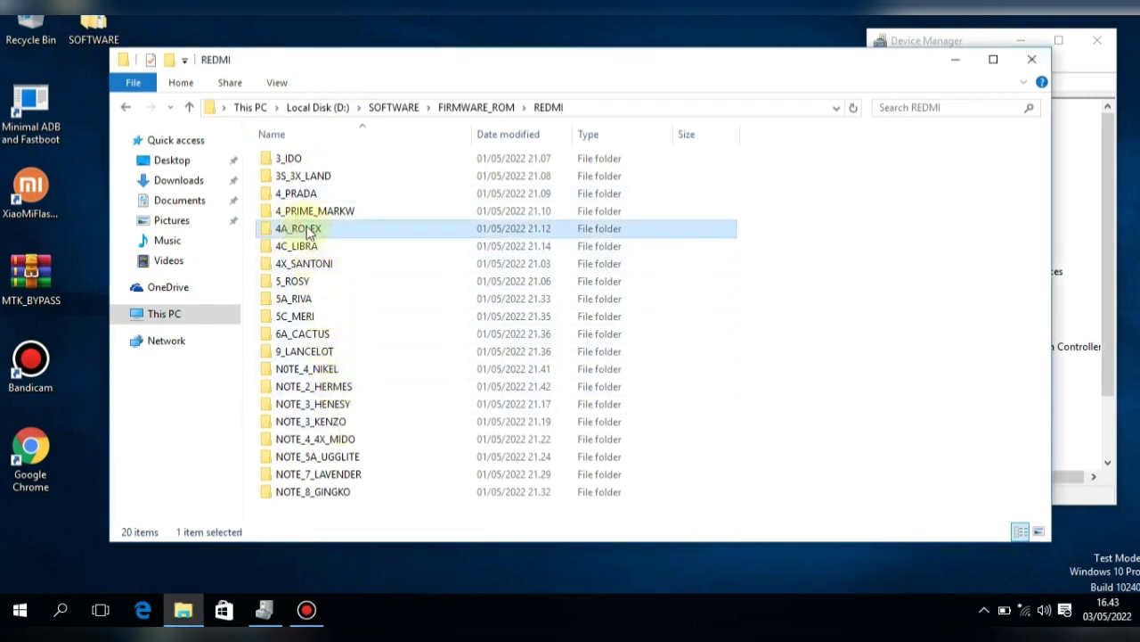
double_click(308, 229)
- Extract the rolex_global_images_V8.5.7.0.MCCMIED archive into the desktop SOFTWARE folder and close the 4A_ROLEX window
left_click(330, 159)
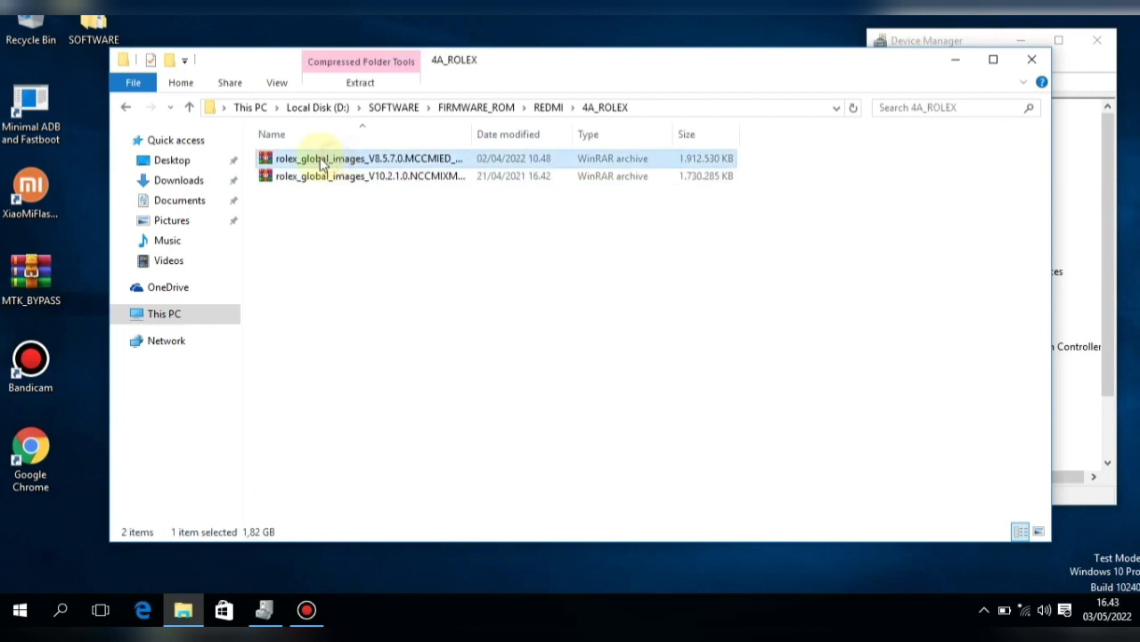
right_click(372, 164)
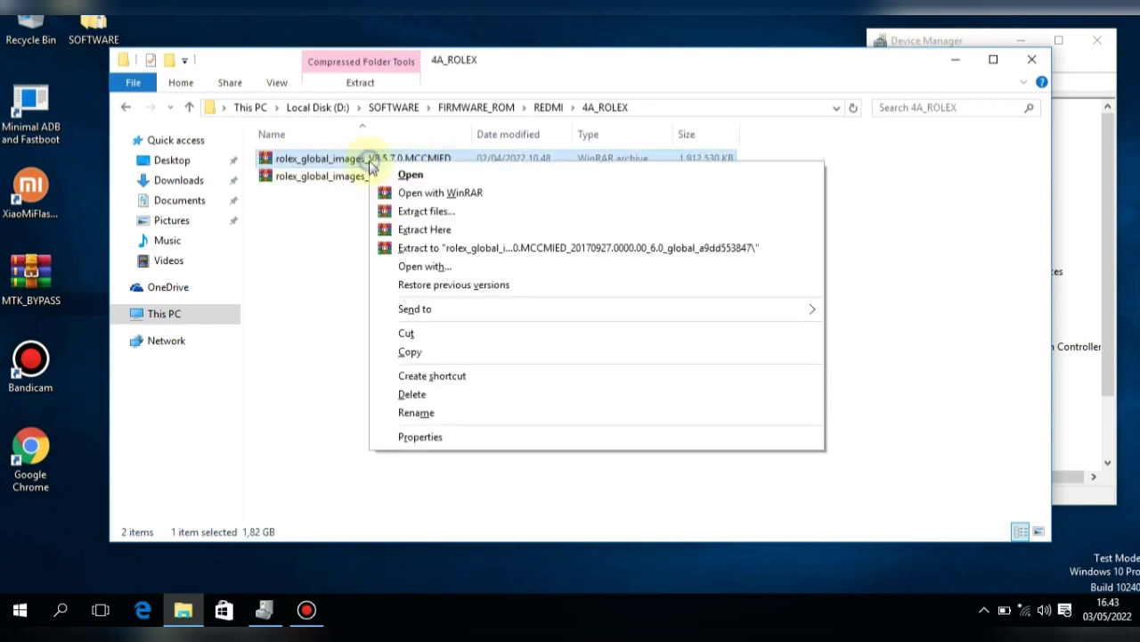
left_click(415, 212)
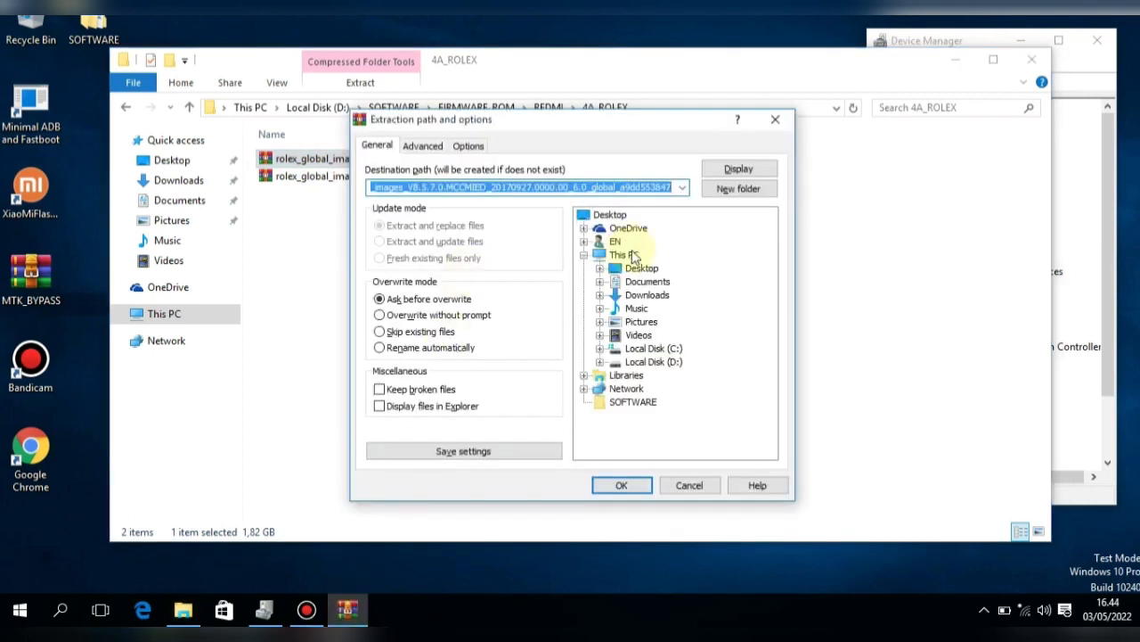
left_click(628, 402)
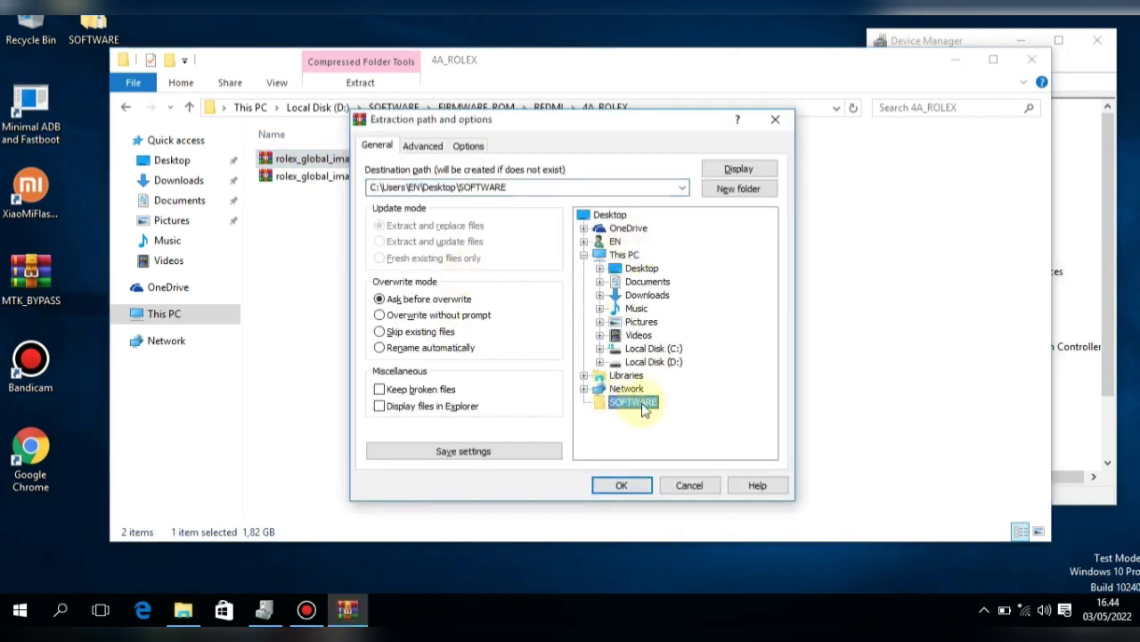
left_click(621, 487)
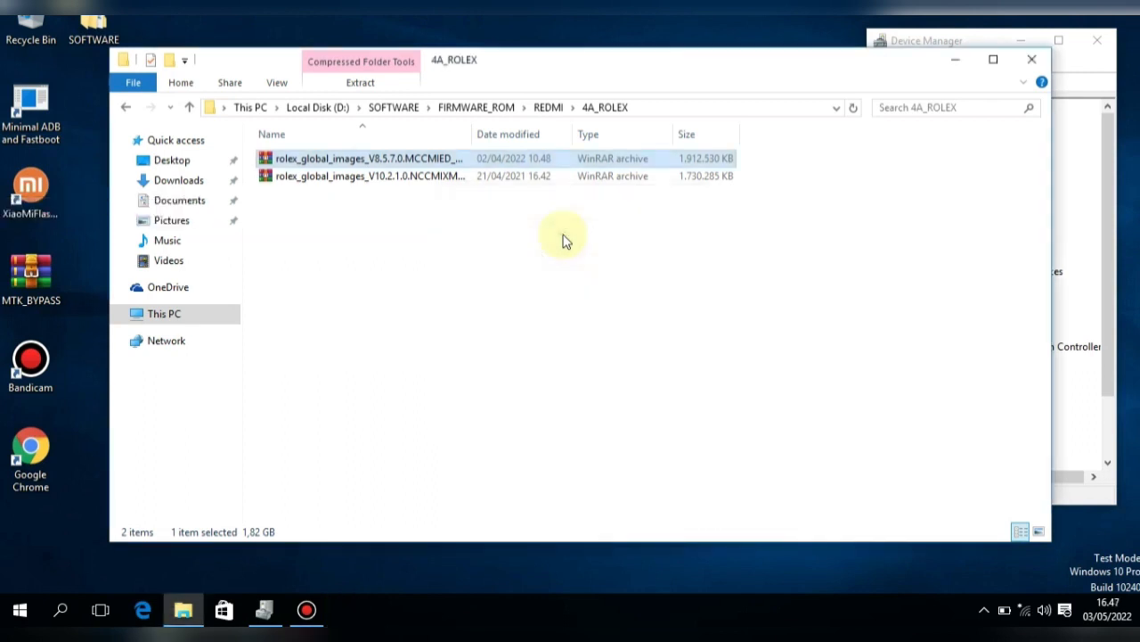
left_click(570, 18)
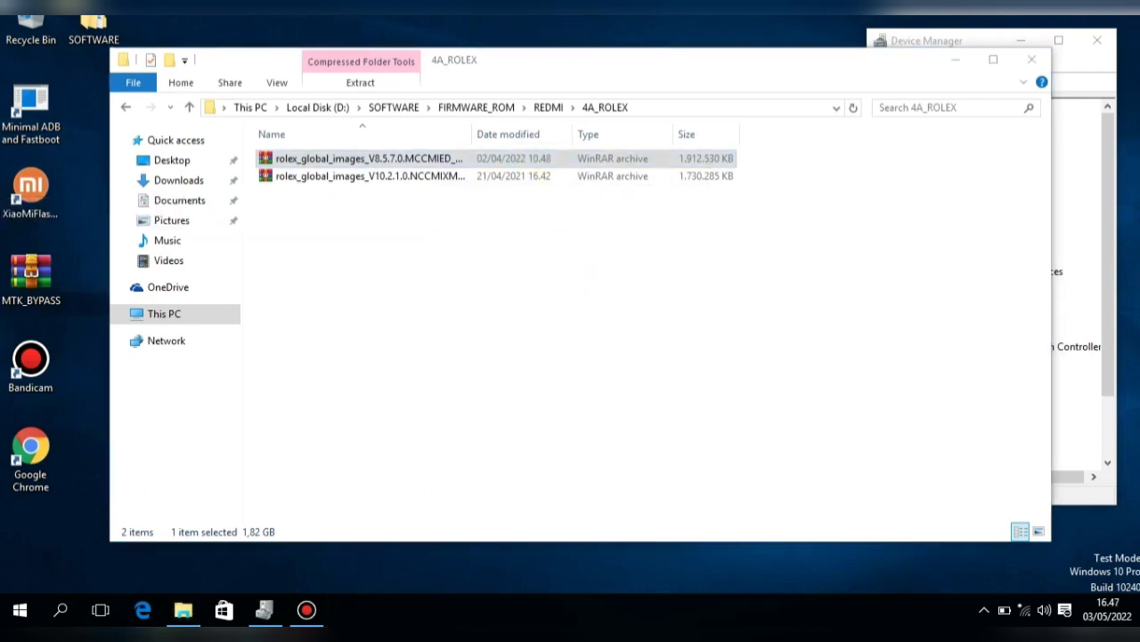
left_click(1031, 60)
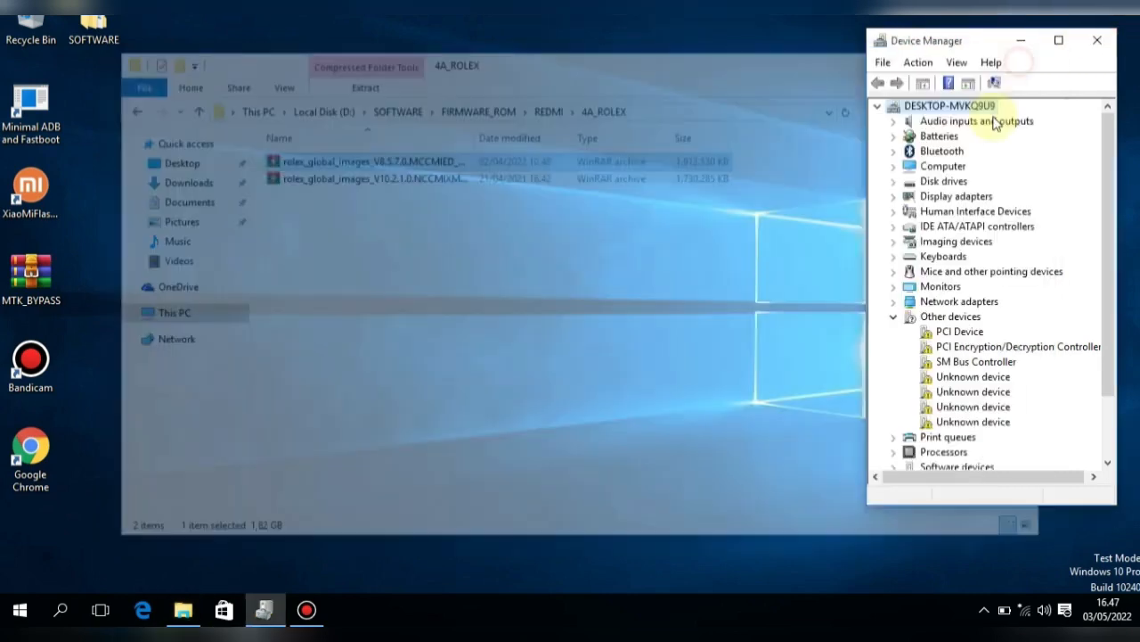
- Inspect the extracted V8.5.7.0 firmware folder in the desktop SOFTWARE folder, including its images subfolder, and close the window
double_click(116, 26)
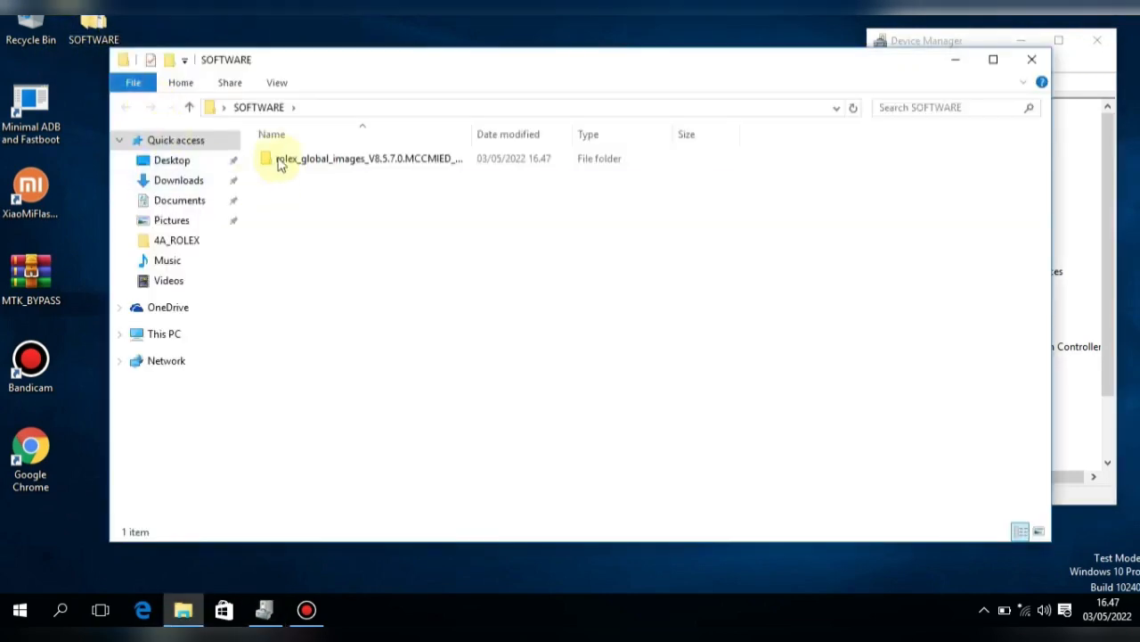
left_click(278, 157)
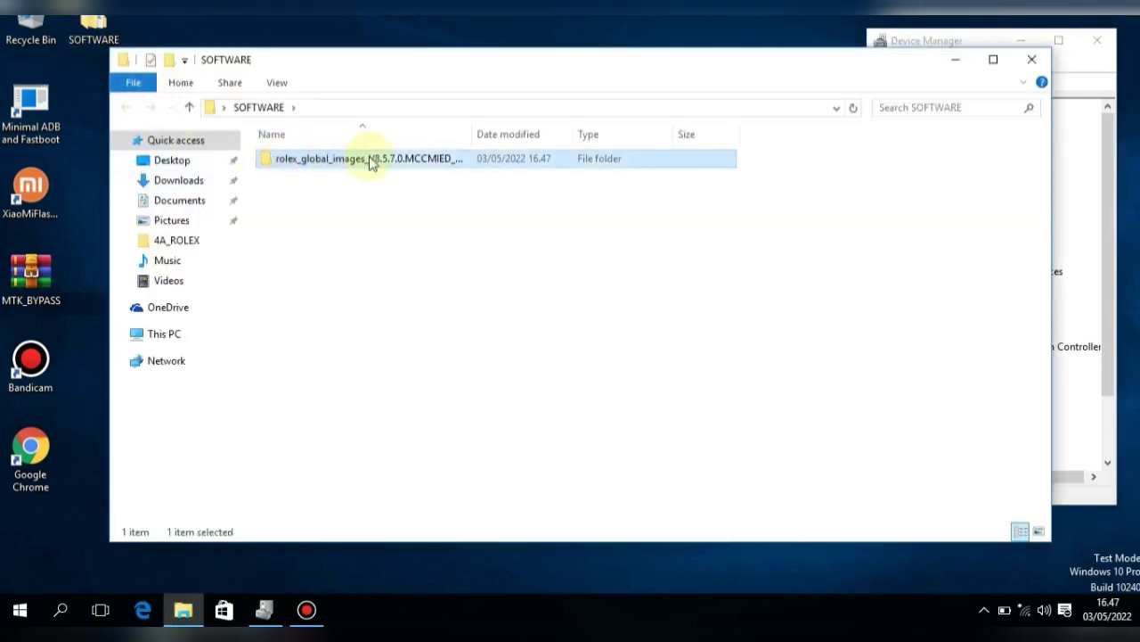
double_click(421, 162)
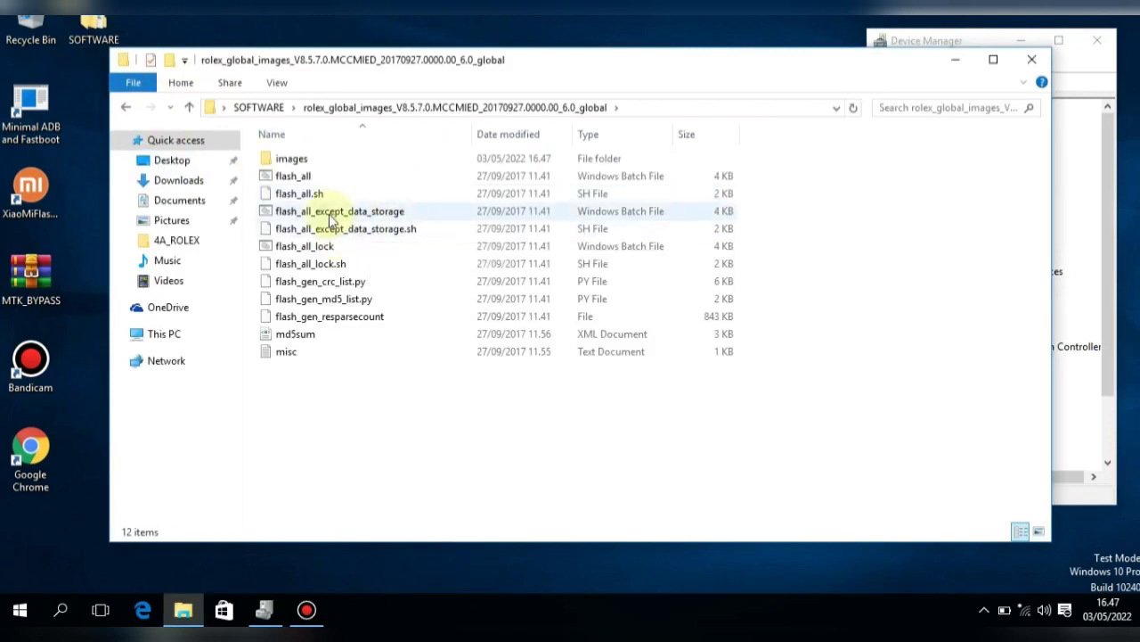
double_click(294, 158)
left_click(293, 158)
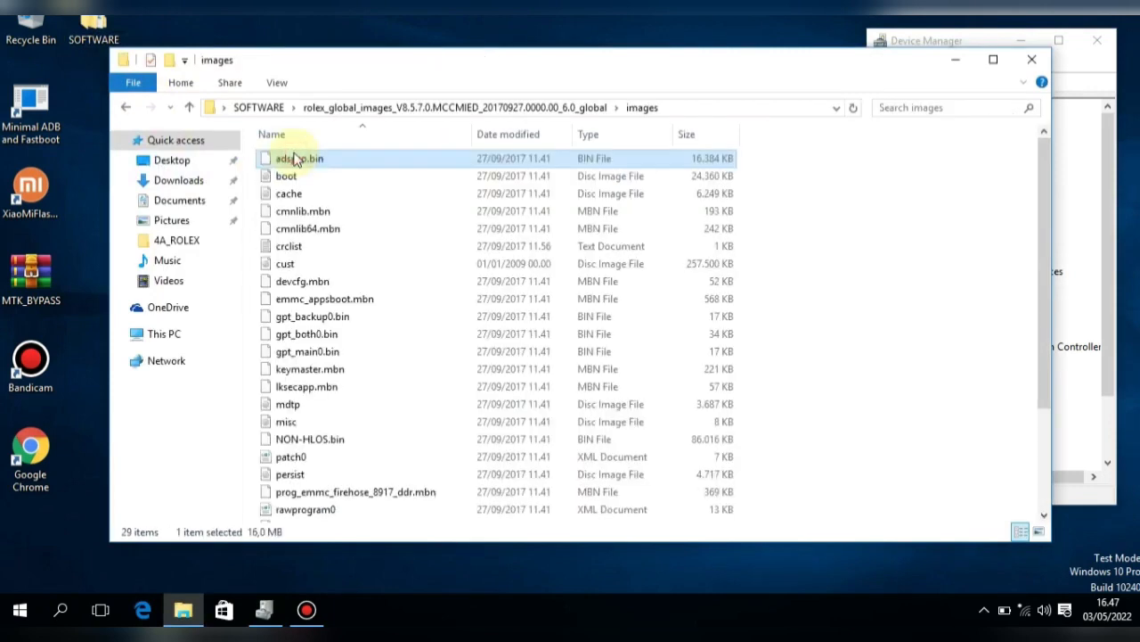
left_click(1032, 58)
- Refresh the desktop
right_click(592, 84)
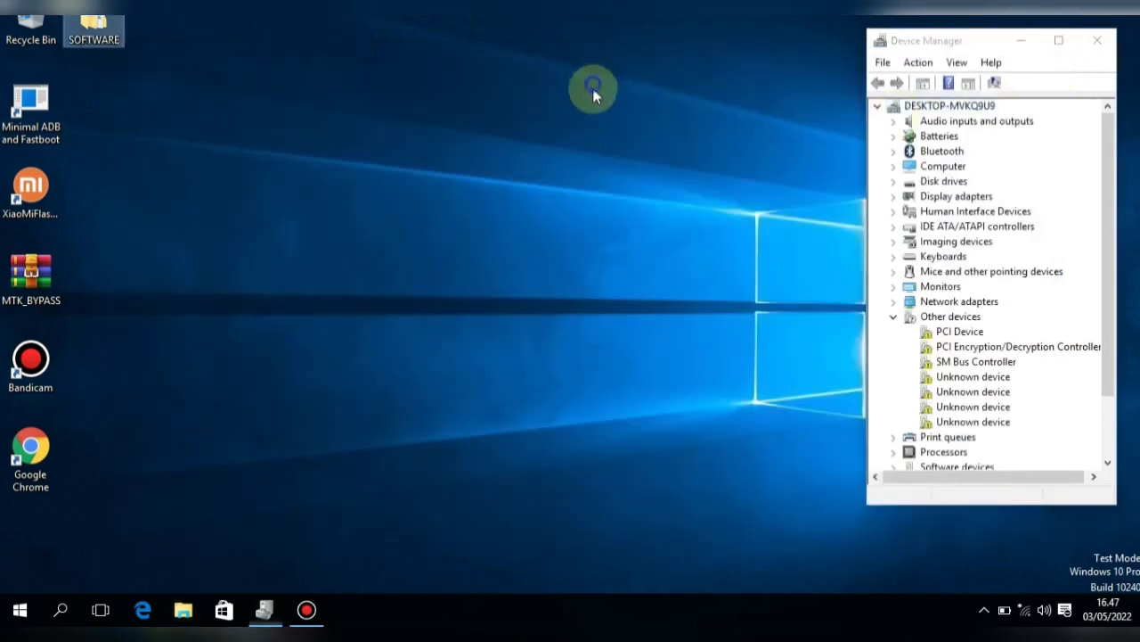
left_click(659, 135)
right_click(641, 124)
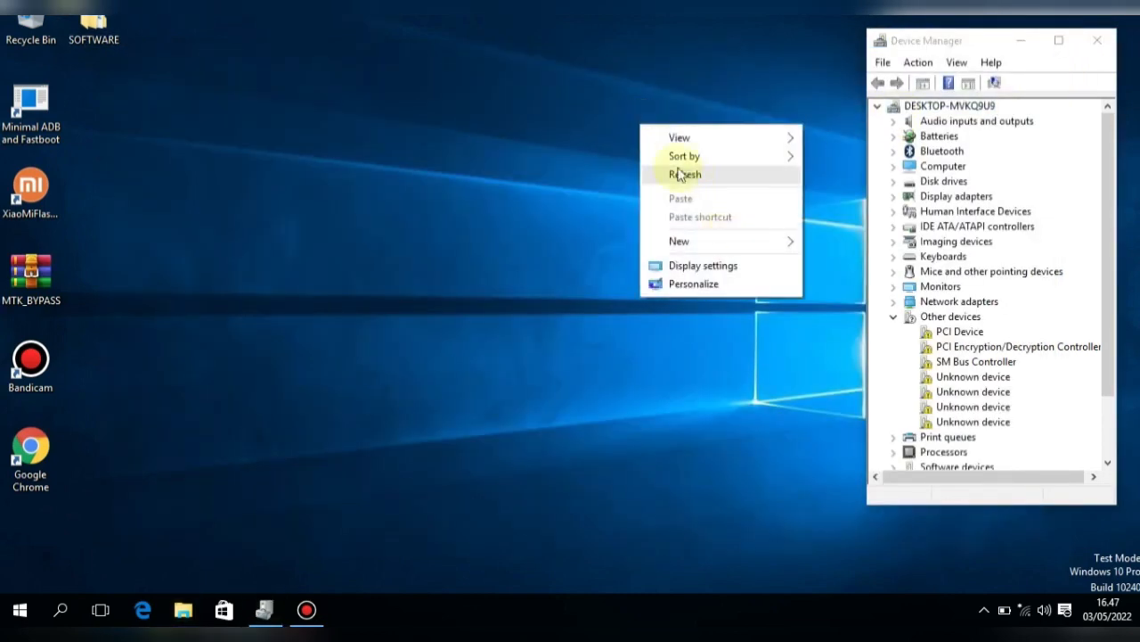
left_click(683, 174)
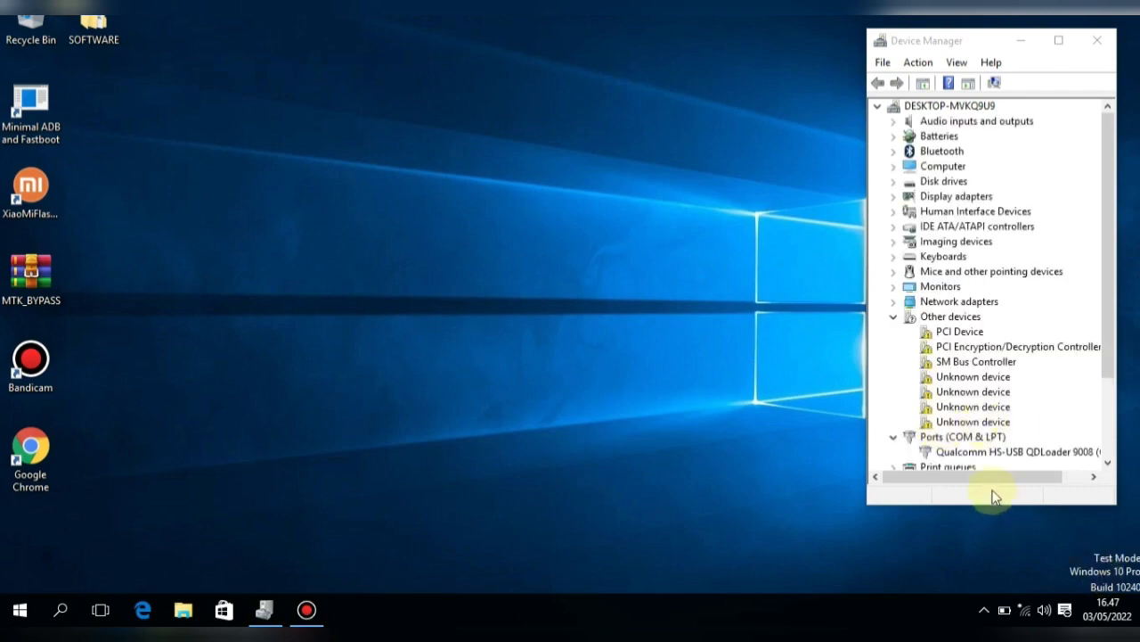
- Check the Qualcomm HS-USB QDLoader 9008 port number in Device Manager and launch XiaoMiFlash
left_click_drag(972, 474, 1000, 476)
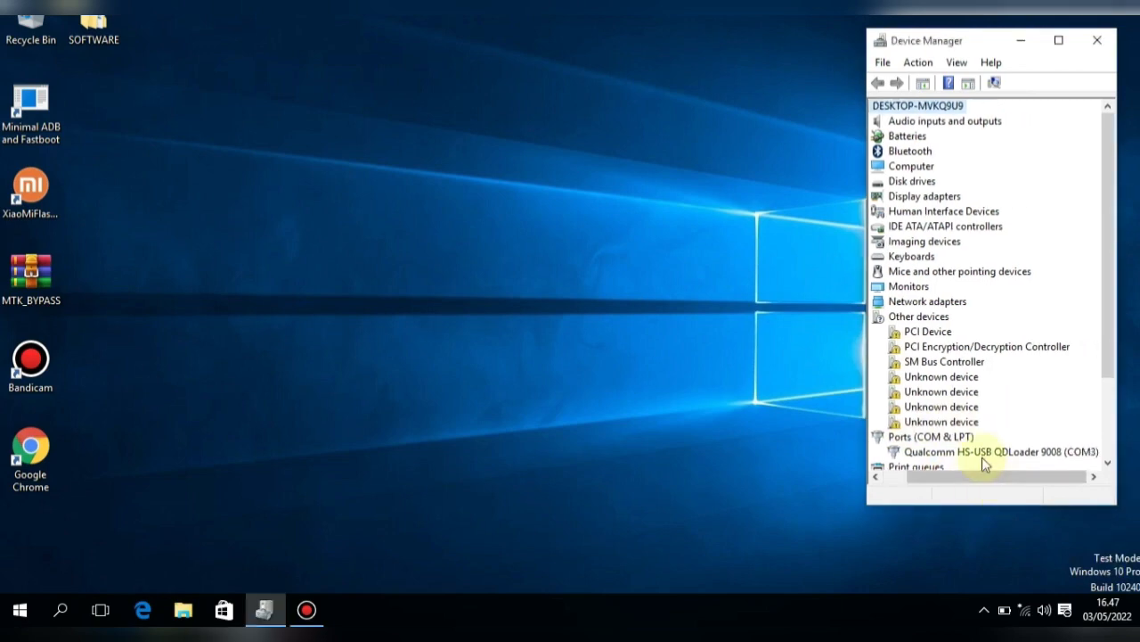
left_click(958, 452)
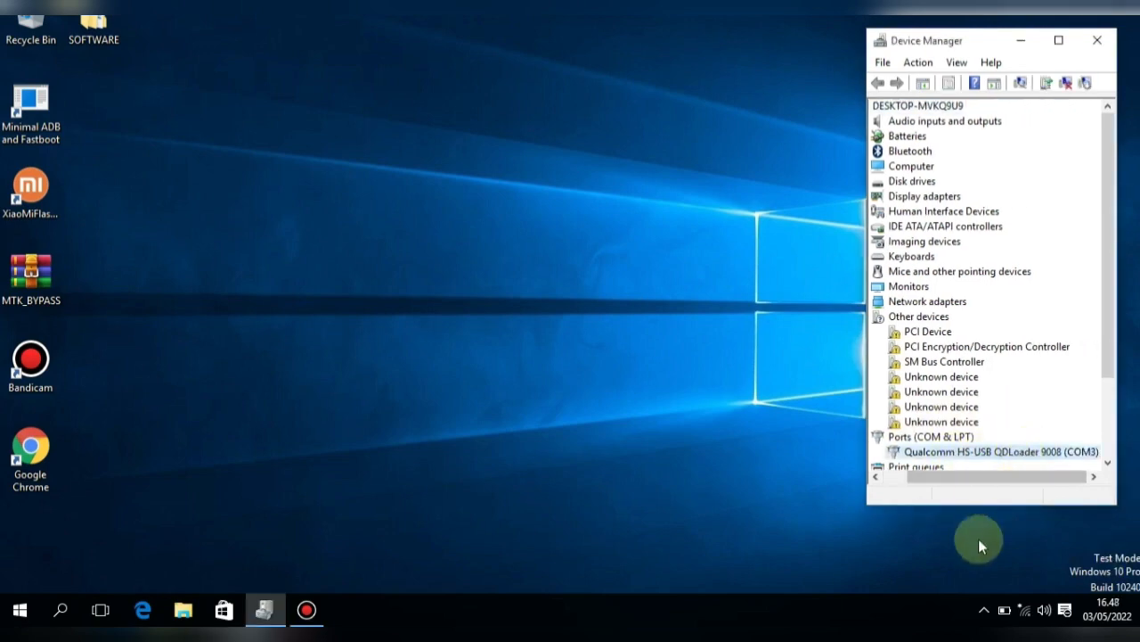
right_click(24, 212)
left_click(71, 223)
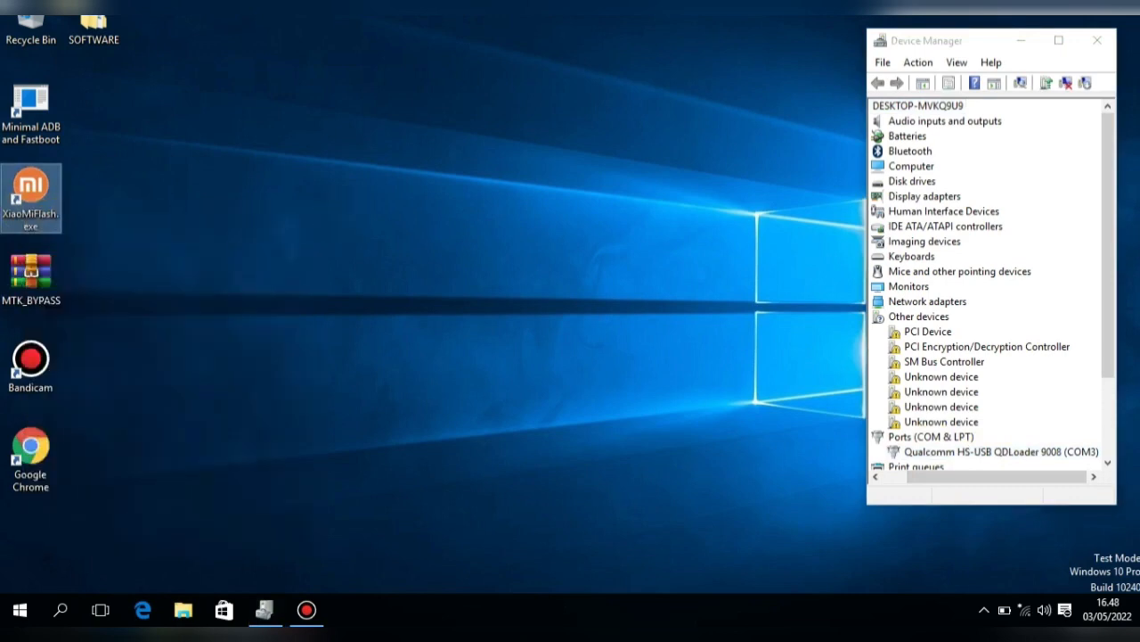
left_click(646, 329)
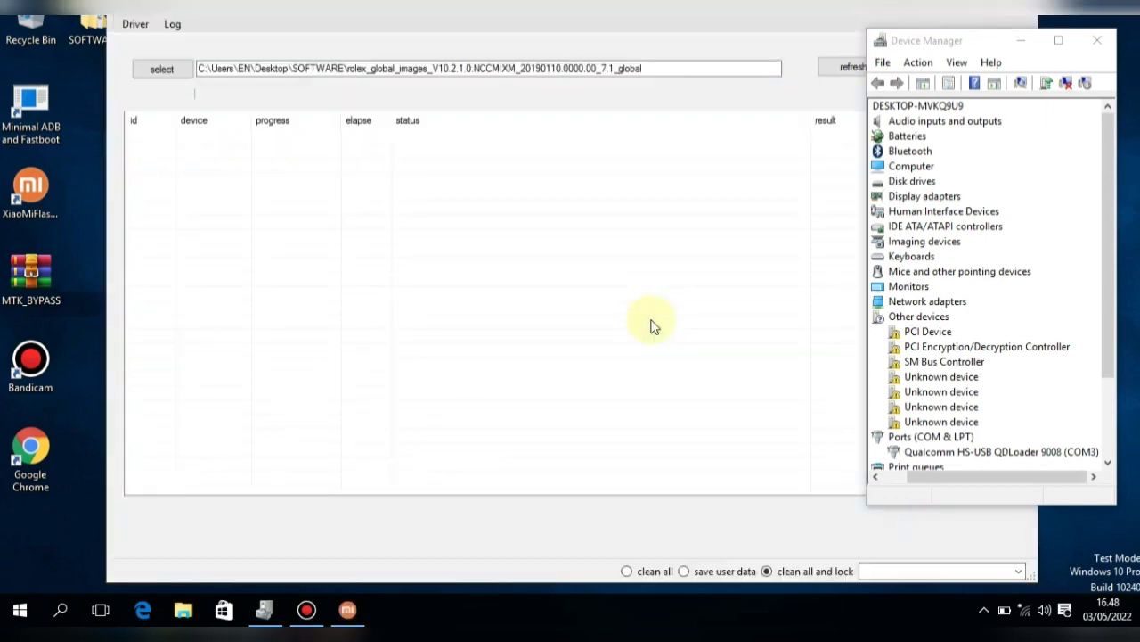
- Load the connected device in XiaoMiFlash and compare its COM port with the one in Device Manager
left_click_drag(532, 15, 442, 20)
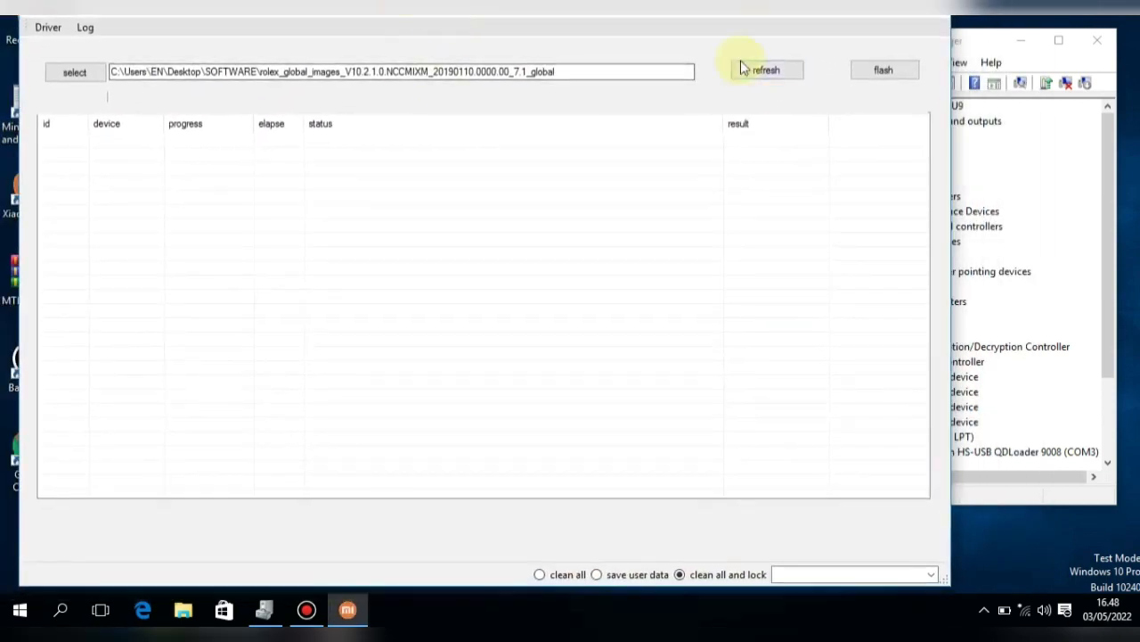
left_click(768, 73)
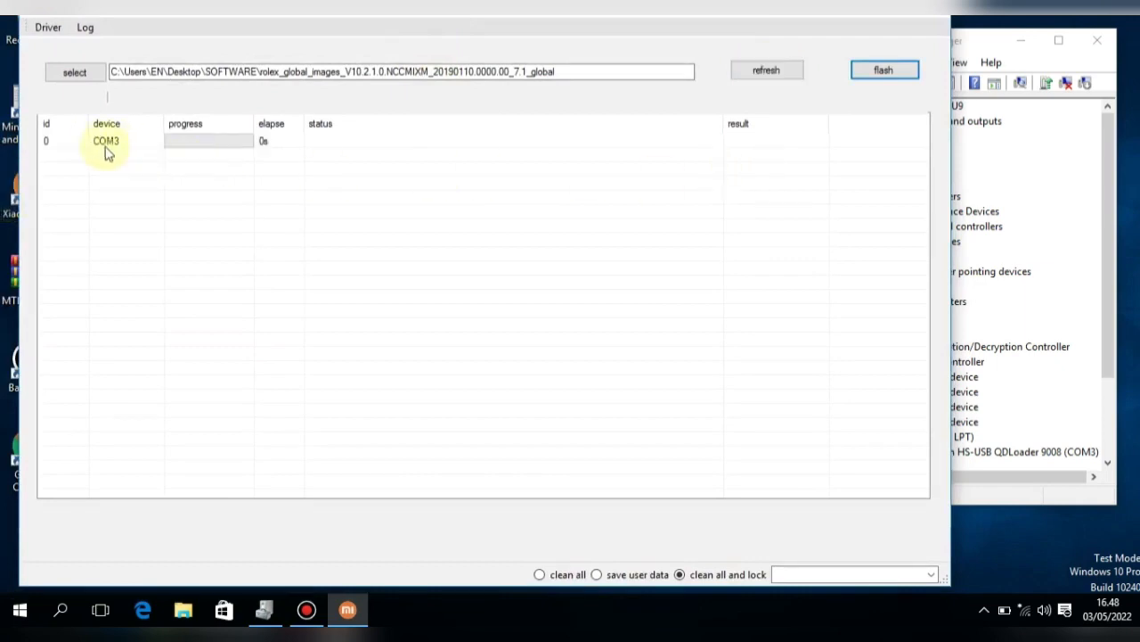
left_click(1077, 458)
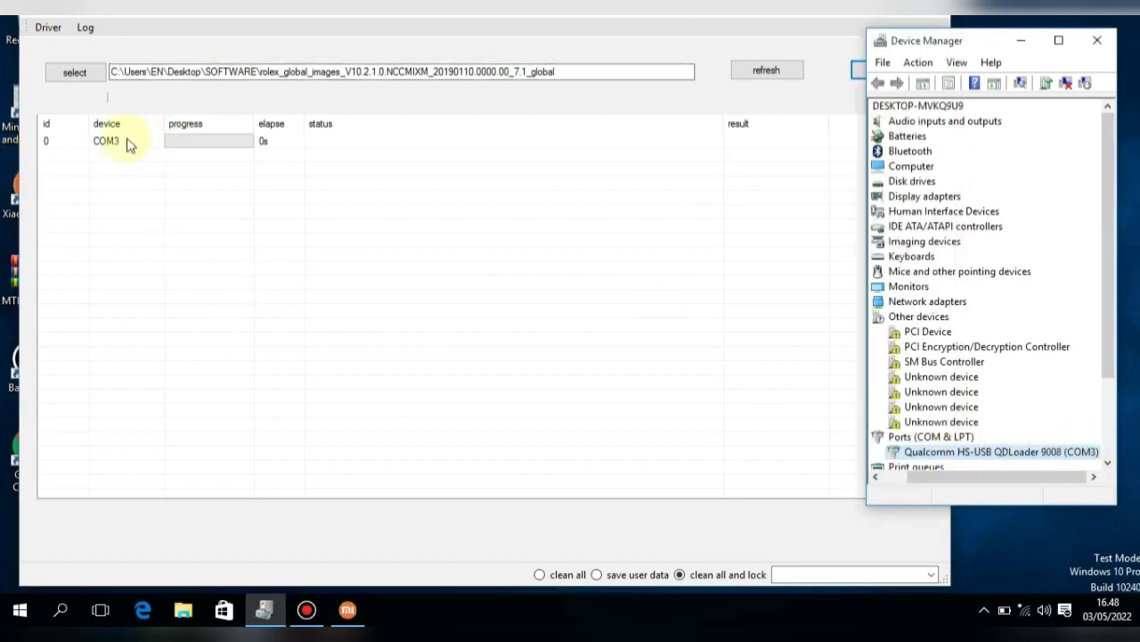
- Select the rolex_global_images_V8.5.7.0.MCCMIED_20170927.0000.00_6.0_global folder inside SOFTWARE as the firmware path
left_click(80, 72)
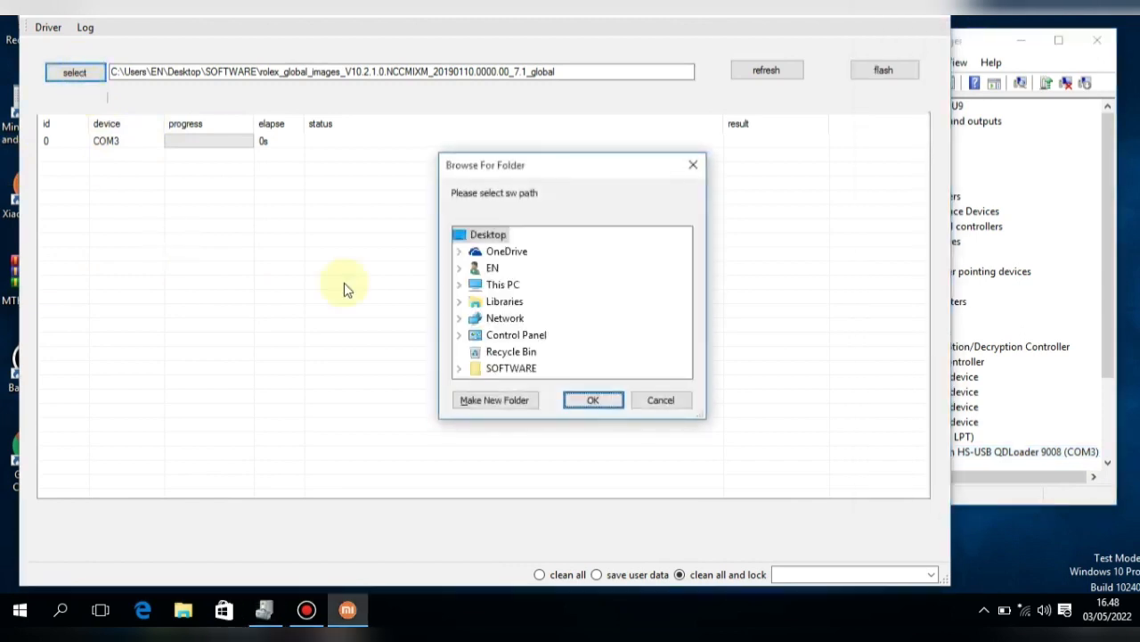
left_click(515, 371)
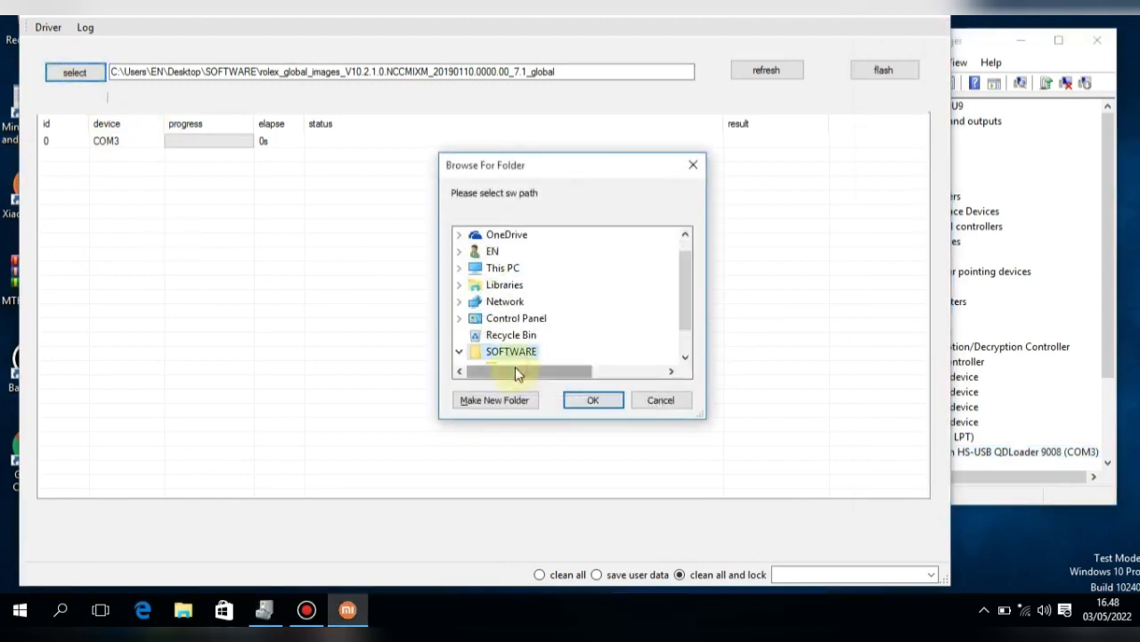
left_click(590, 336)
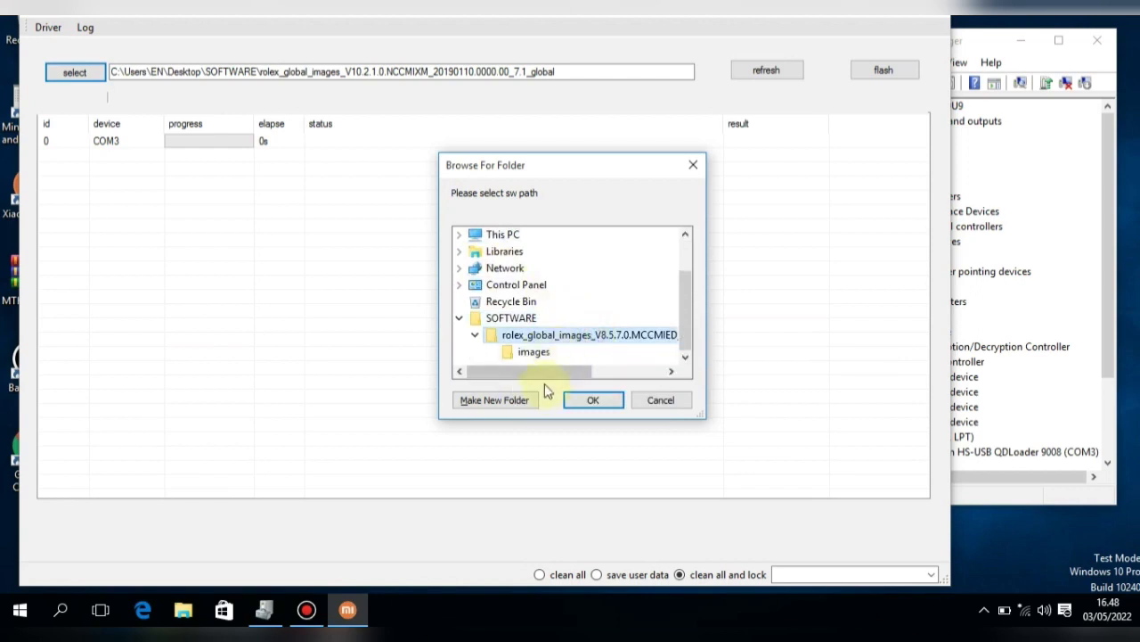
mouse_move(540, 374)
left_mouse_down()
mouse_move(560, 374)
mouse_move(522, 374)
left_mouse_up()
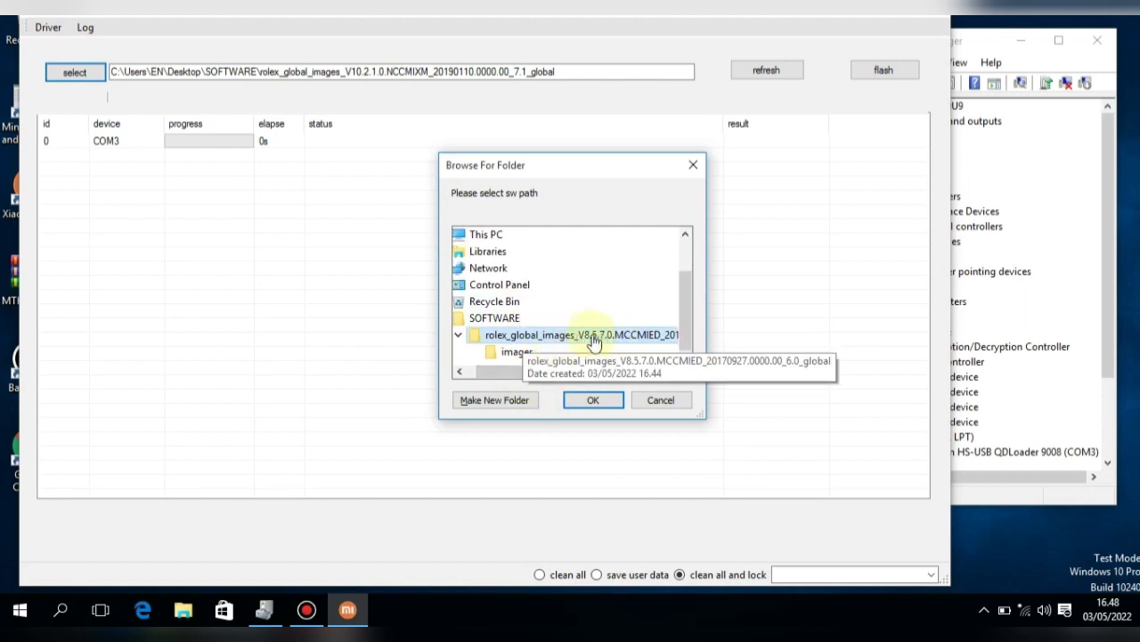
left_click(603, 405)
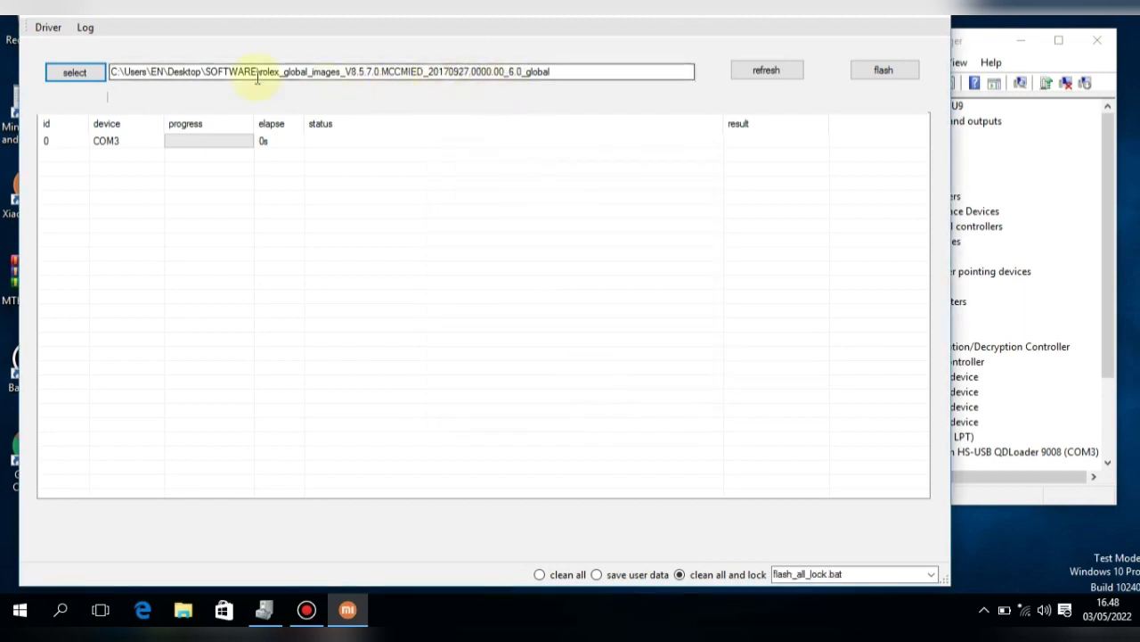
- Flash the COM3 device using the clean all option with flash_all.bat and check the flash status
left_click(540, 574)
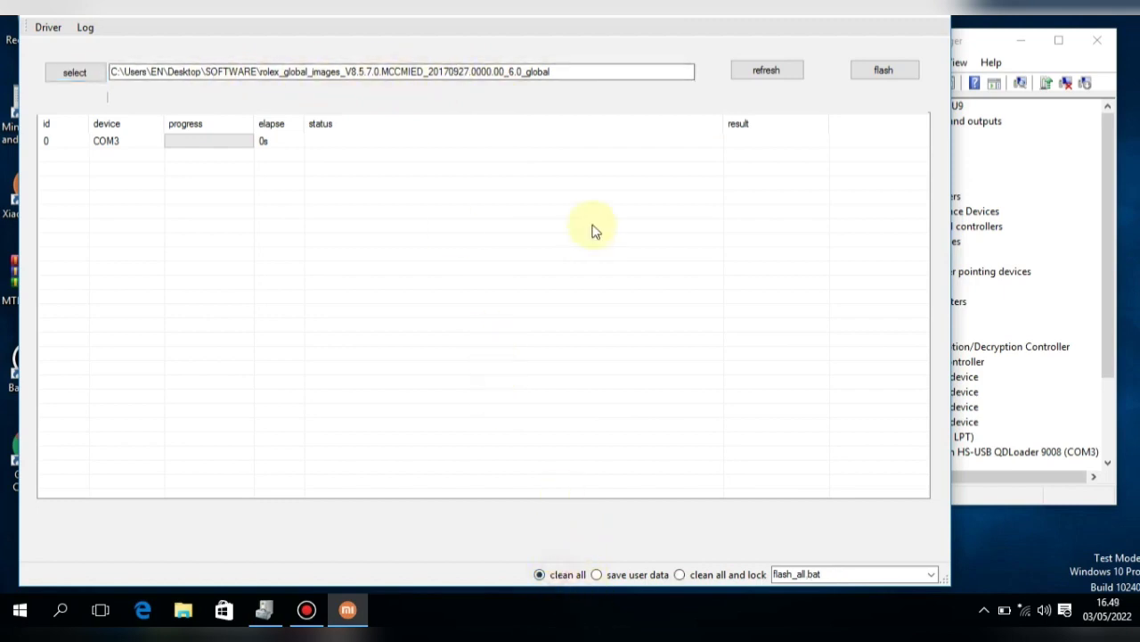
left_click(876, 73)
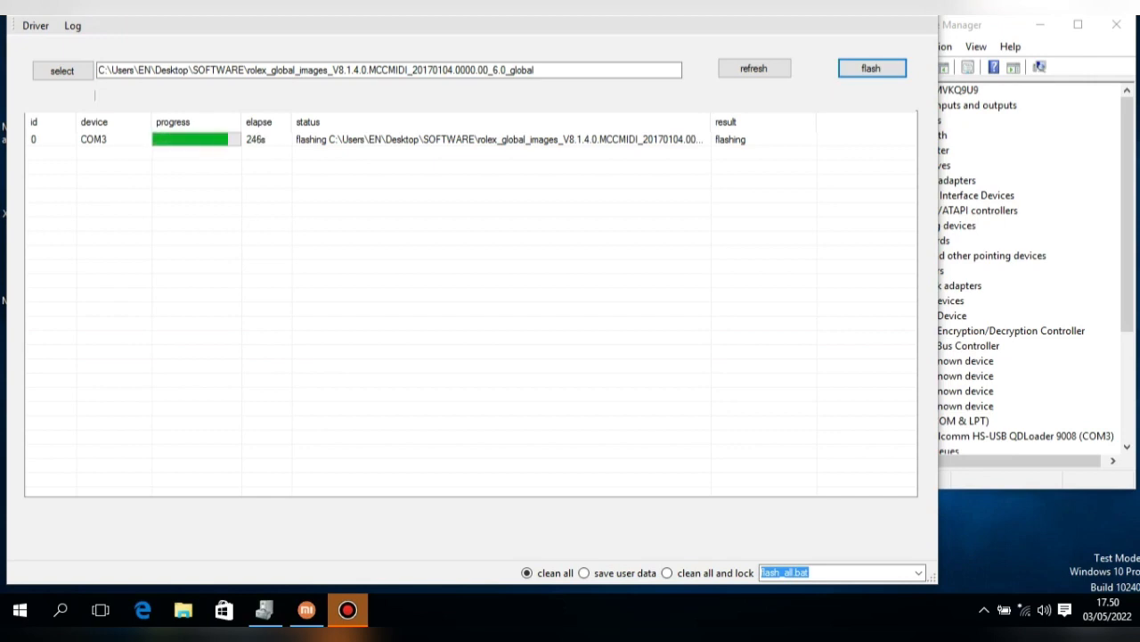
left_click(375, 130)
left_click(324, 142)
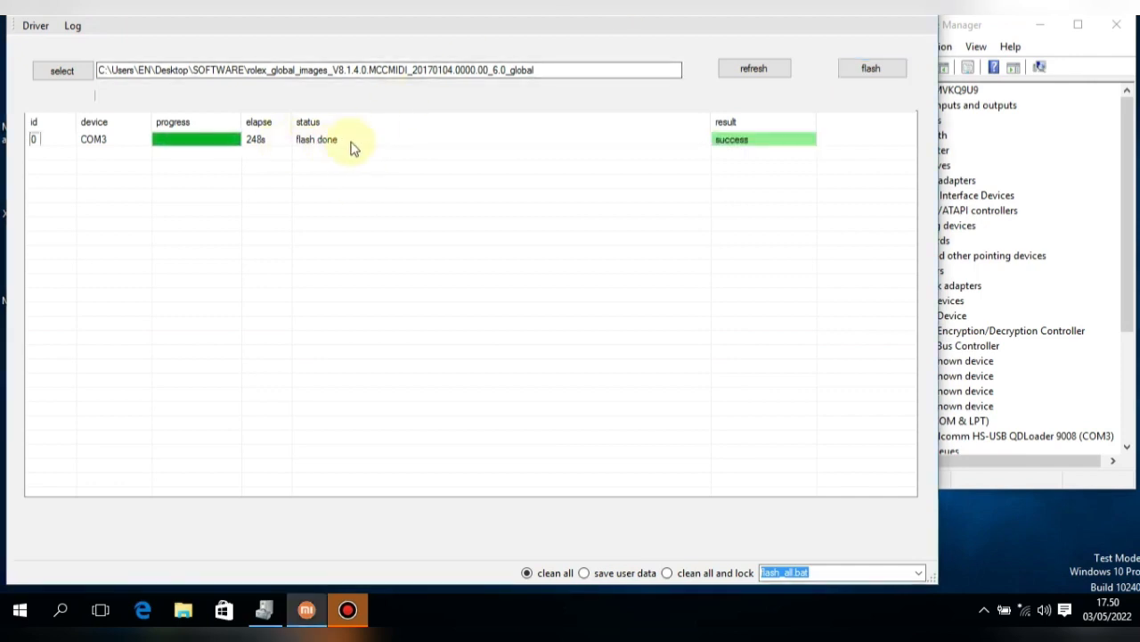